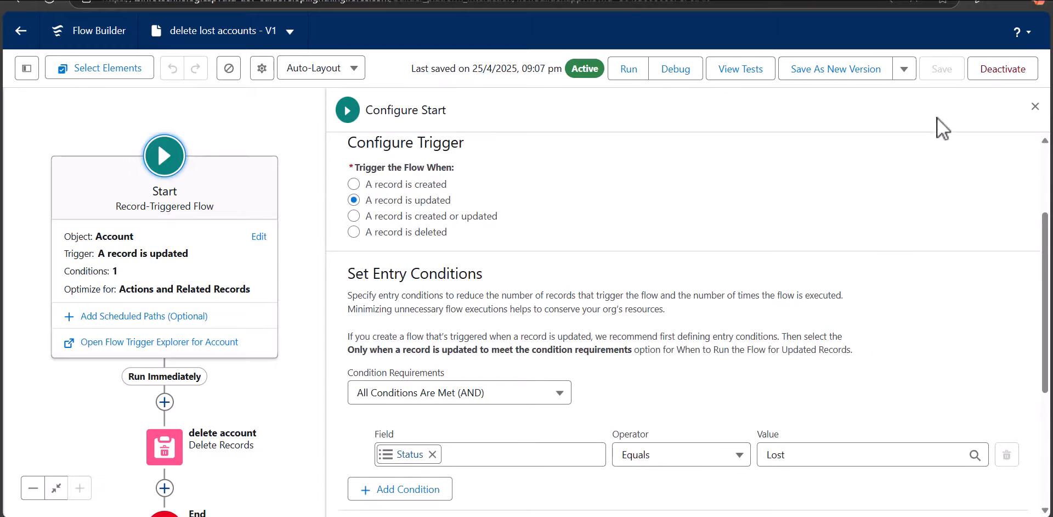
# Review the delete account element's settings for finding and selecting the records to delete, leaving them unchanged.
pyautogui.click(1035, 106)
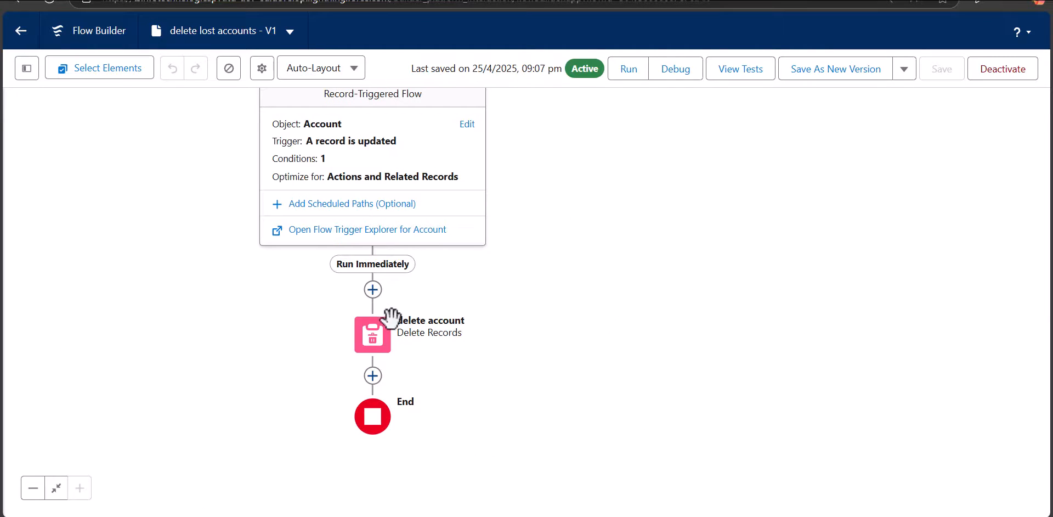
pyautogui.click(384, 340)
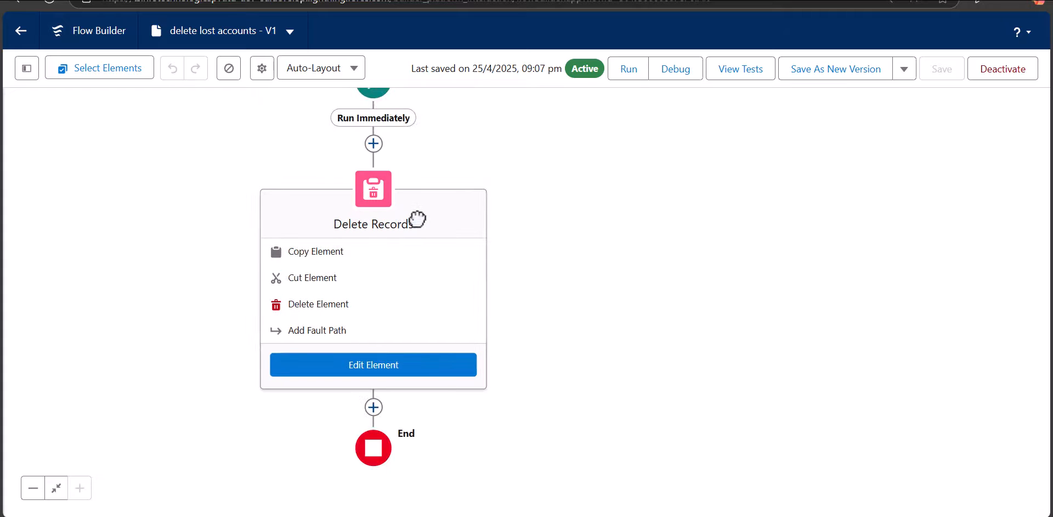
pyautogui.click(416, 367)
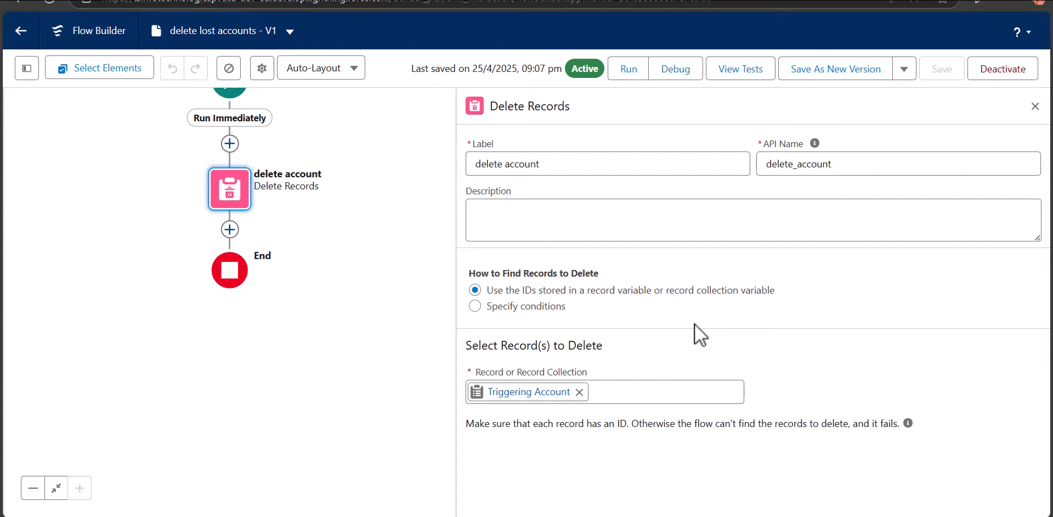
pyautogui.tripleClick(694, 323)
pyautogui.moveTo(352, 289); pyautogui.dragTo(367, 388)
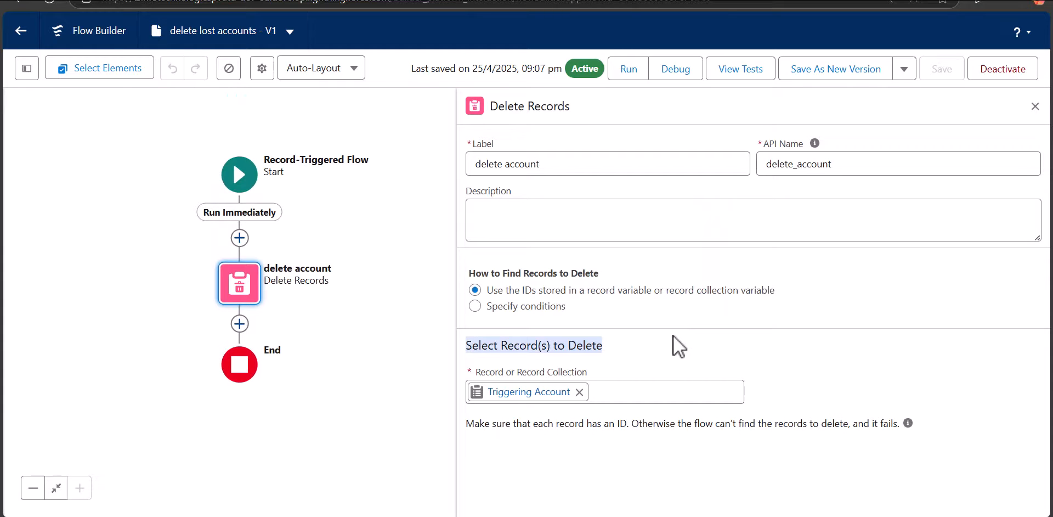
pyautogui.press('Escape')
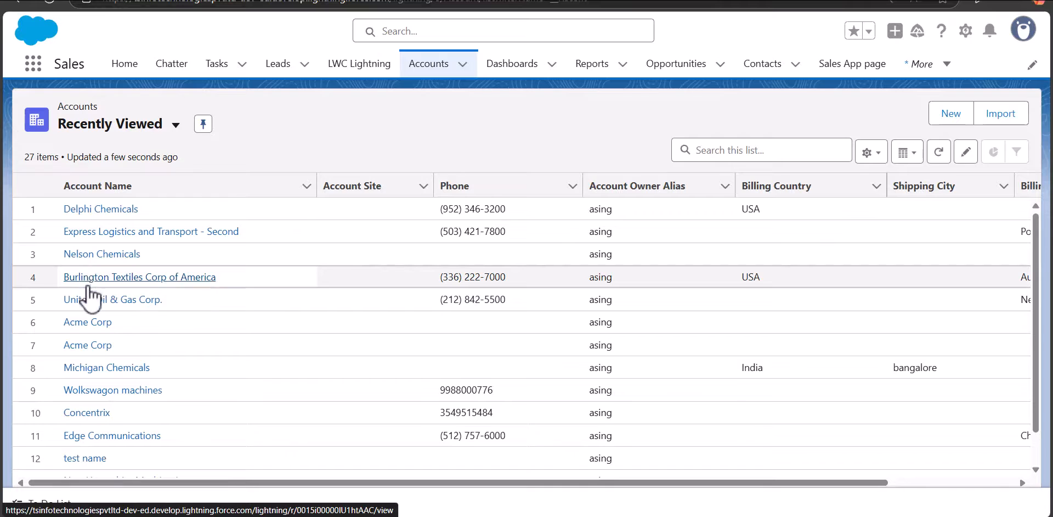
# Open the test name account from the recently viewed accounts for editing.
pyautogui.scroll(-2, 87, 300)
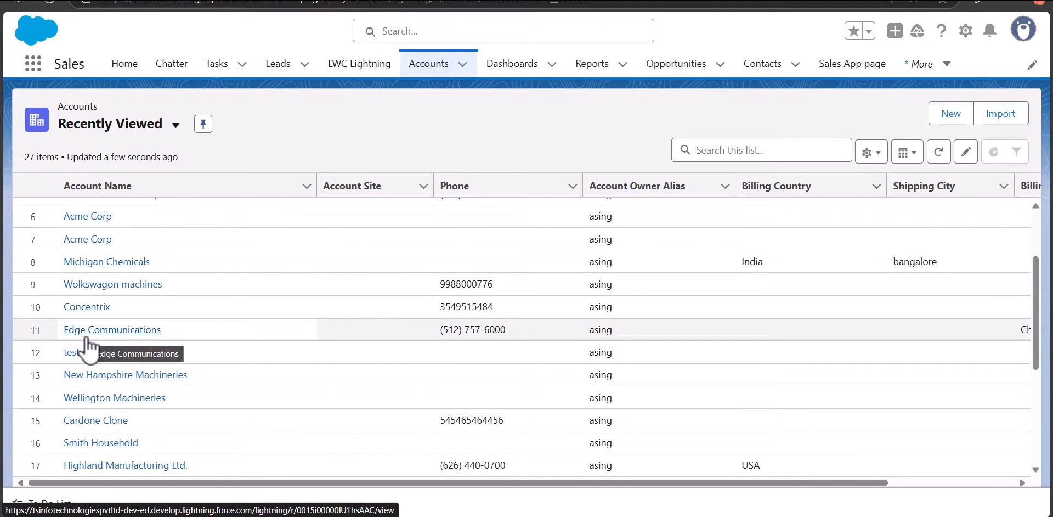
pyautogui.click(83, 354)
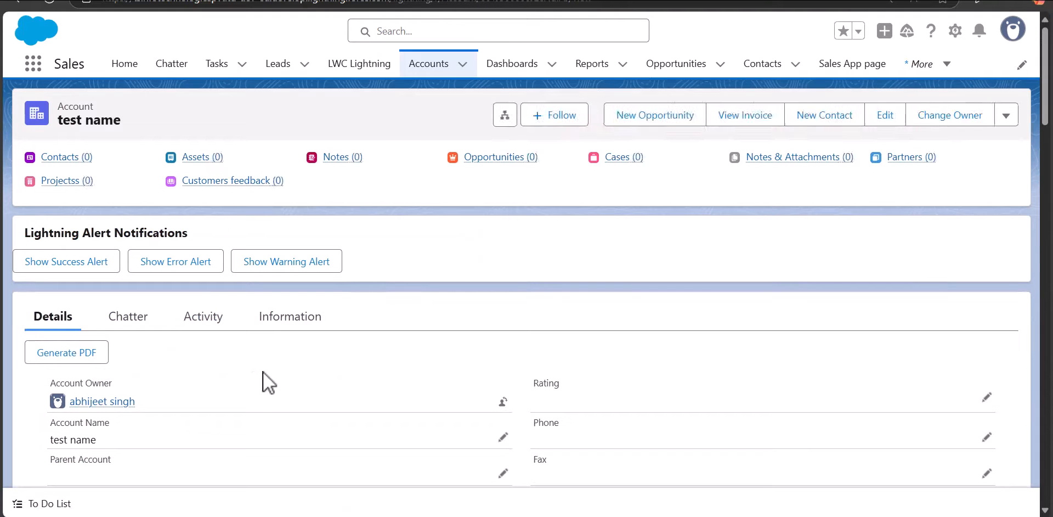
pyautogui.click(893, 122)
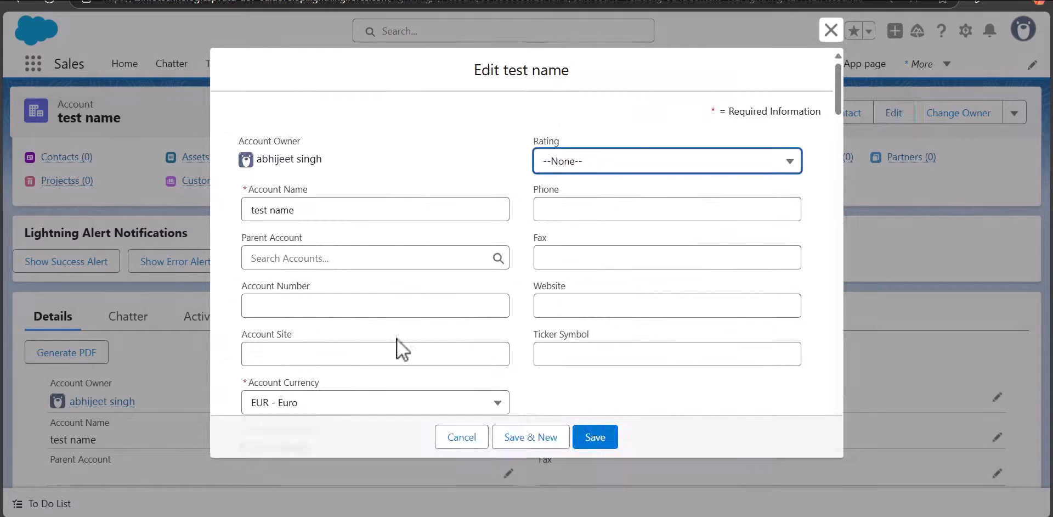
# Set the account's Status to Lost and save the record.
pyautogui.scroll(-15, 330, 328)
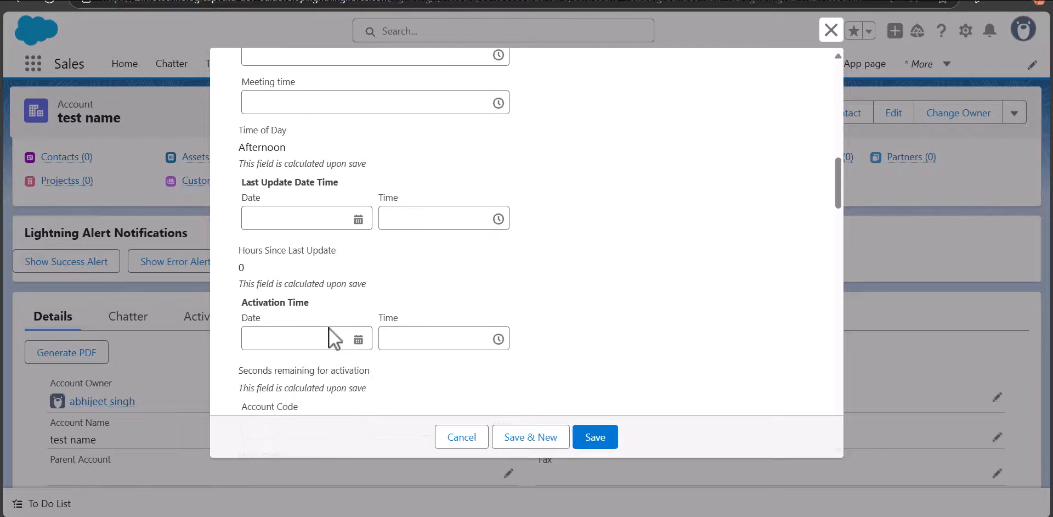
pyautogui.scroll(-15, 329, 328)
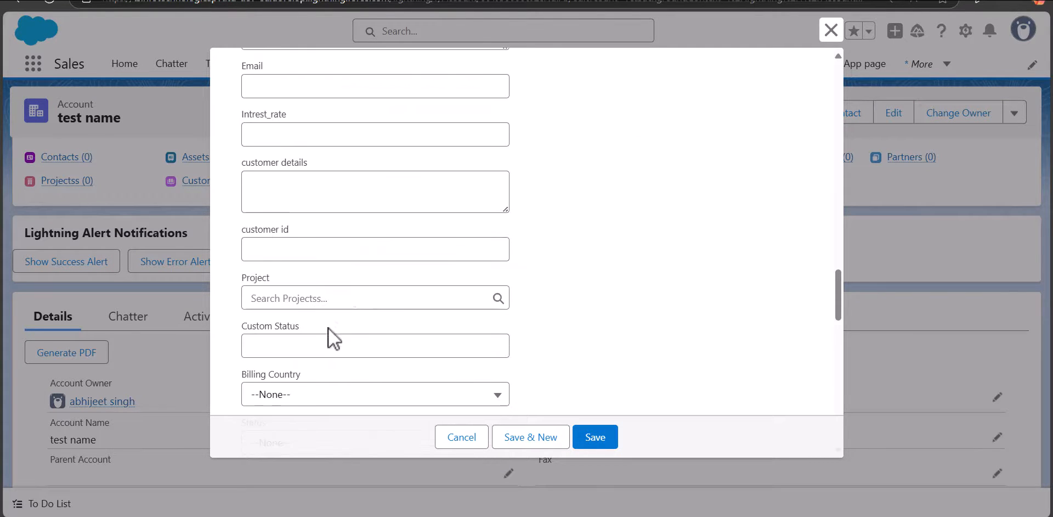
pyautogui.scroll(-4, 328, 327)
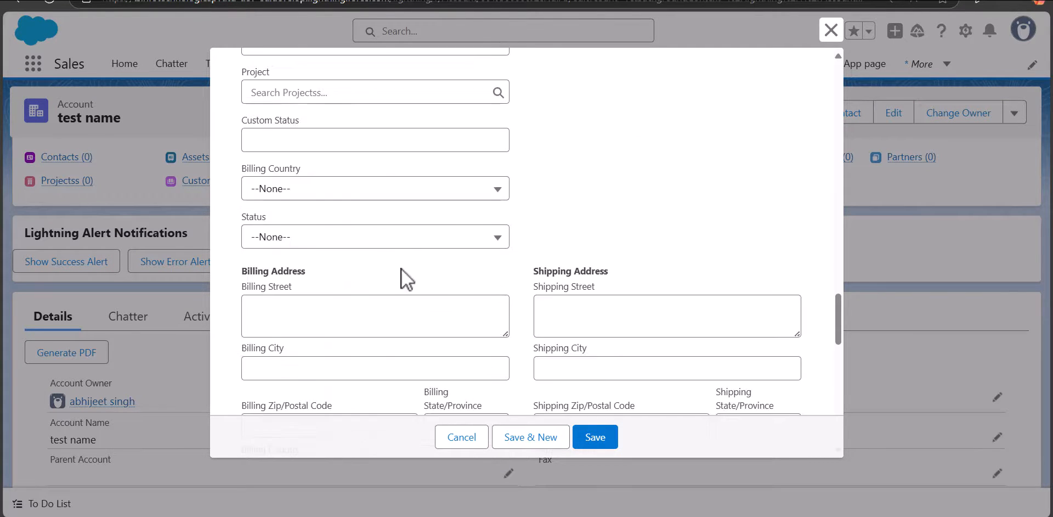
pyautogui.click(356, 244)
pyautogui.click(340, 317)
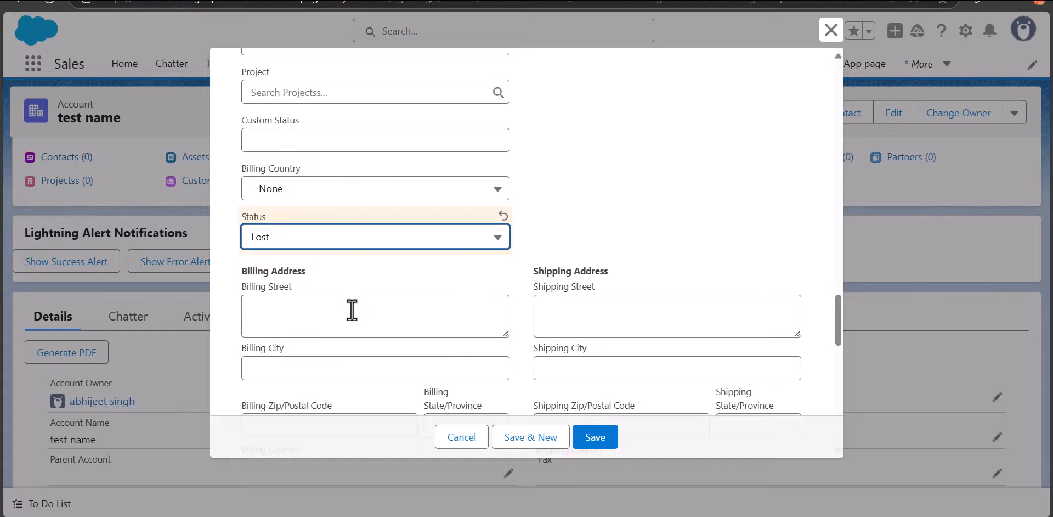
pyautogui.click(591, 442)
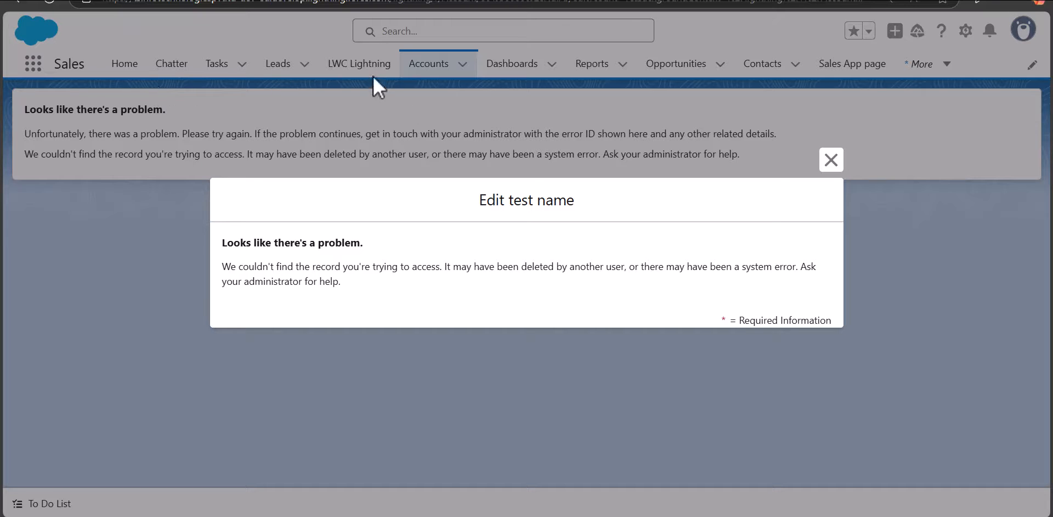
# Check the Accounts list and My Recycle Bin for the test name account.
pyautogui.click(434, 65)
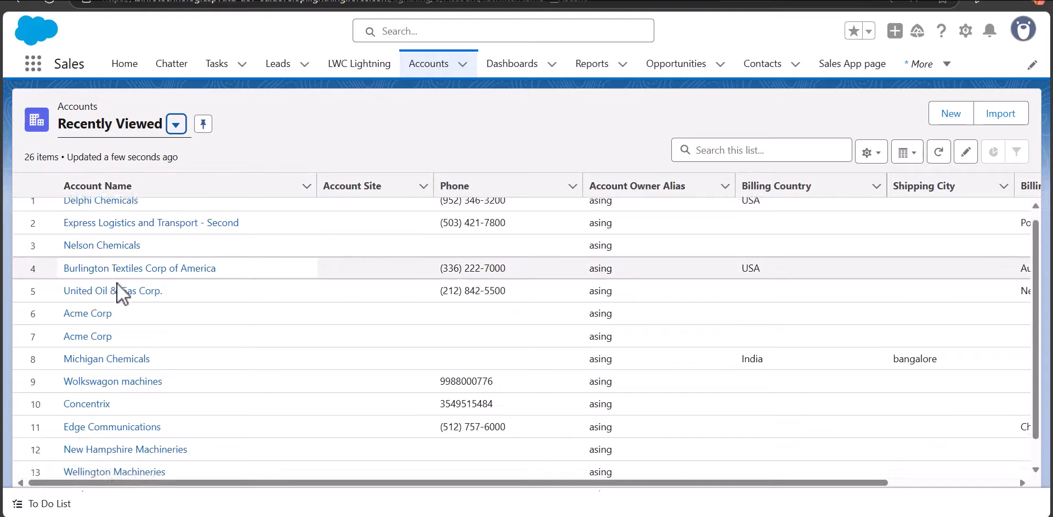
pyautogui.scroll(-1, 117, 284)
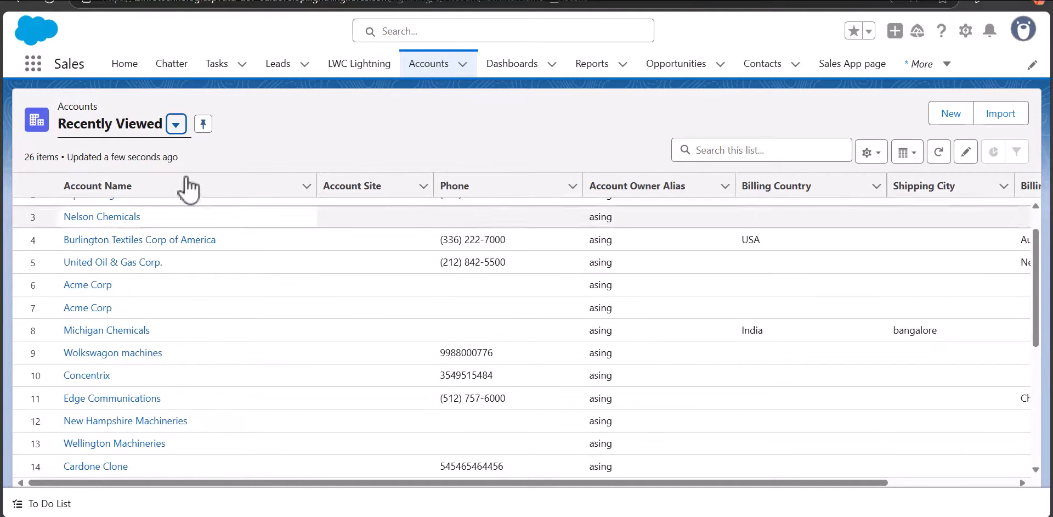
pyautogui.click(32, 64)
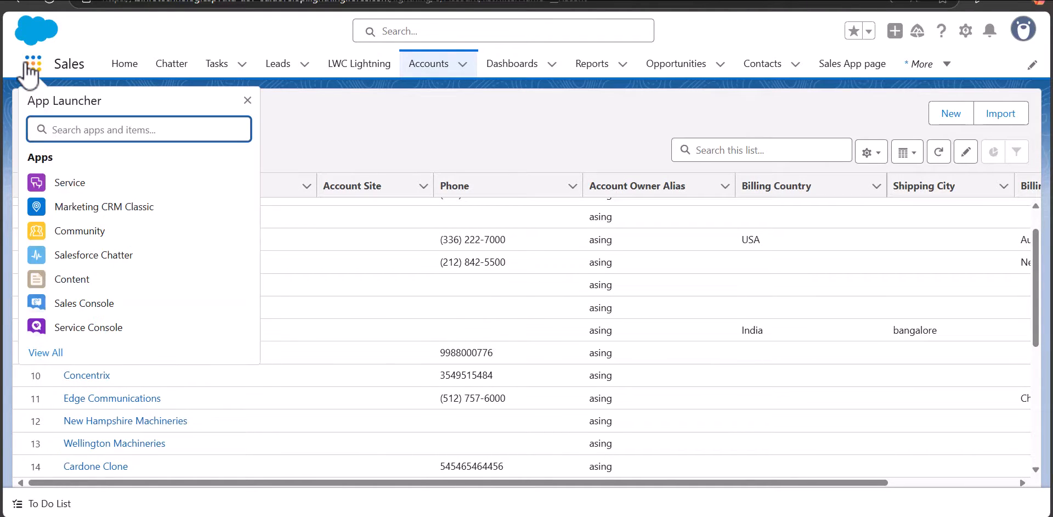
pyautogui.write('ryc')
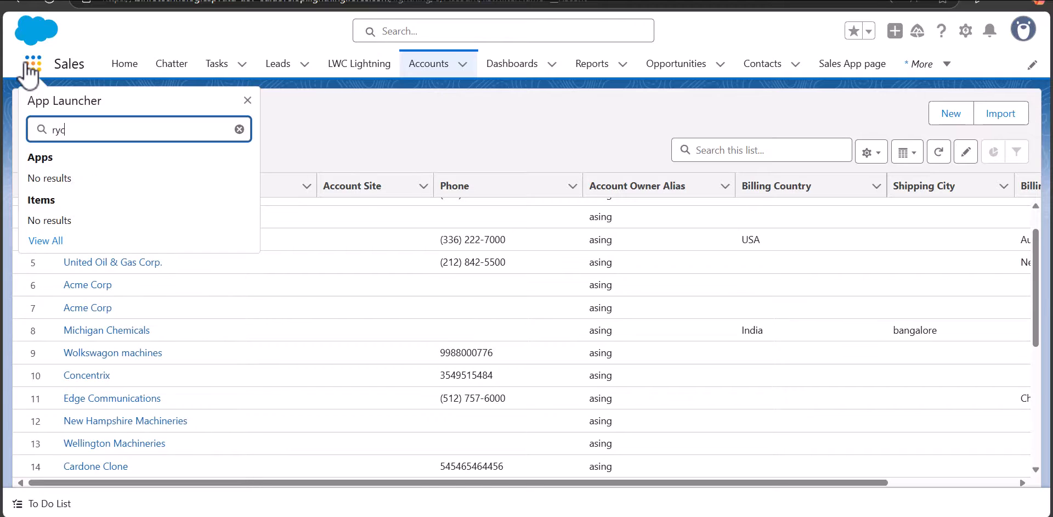
pyautogui.press('BackSpace')
pyautogui.press('BackSpace')
pyautogui.write('cyli')
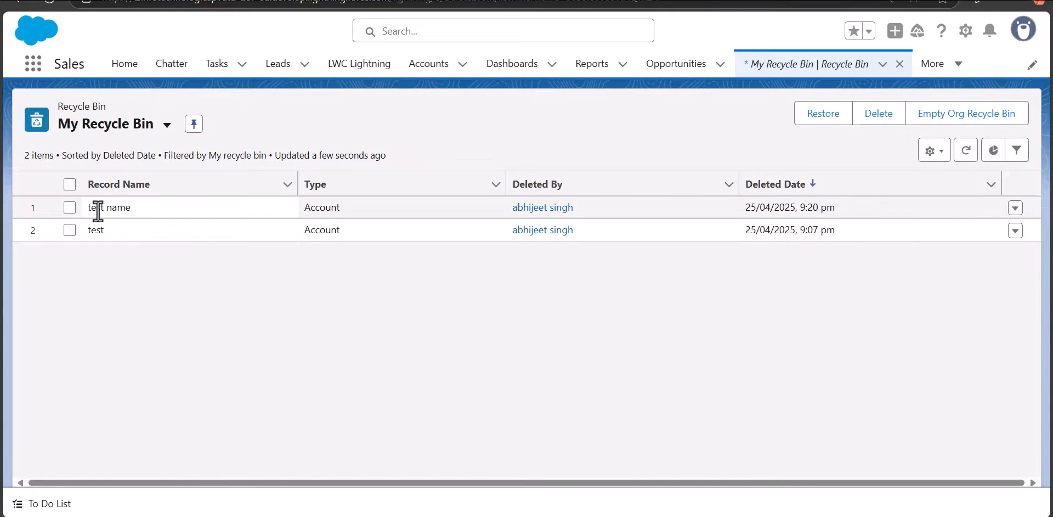
pyautogui.moveTo(87, 207); pyautogui.dragTo(136, 209)
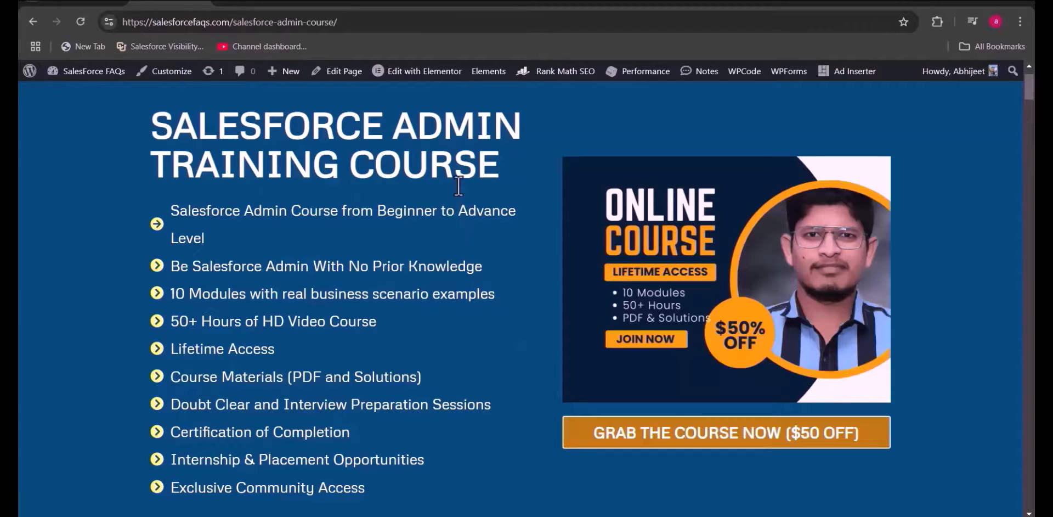
# Examine the Salesforce Admin course web page, from its overview through the module contents to the purchase offer.
pyautogui.scroll(-1, 448, 244)
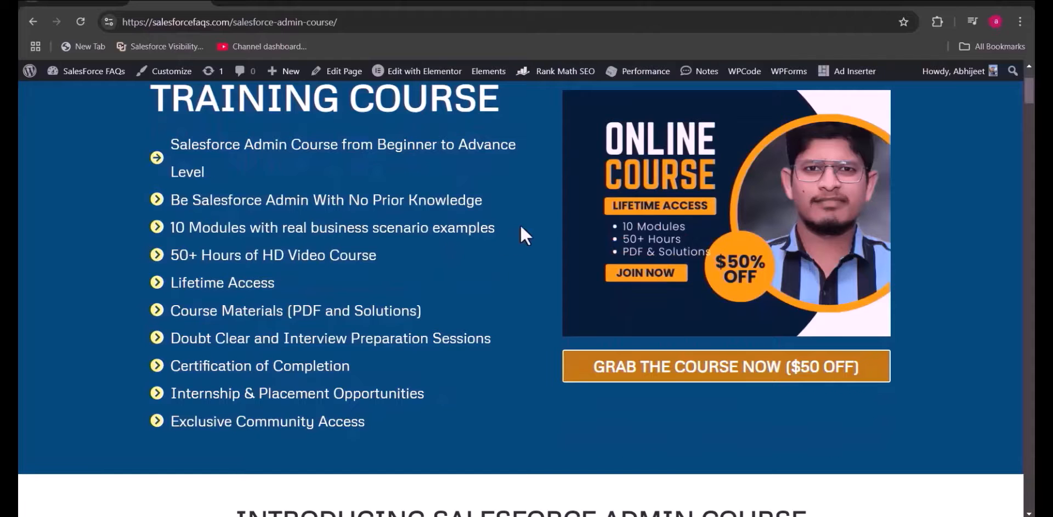
pyautogui.scroll(-3, 470, 246)
pyautogui.scroll(-5, 469, 247)
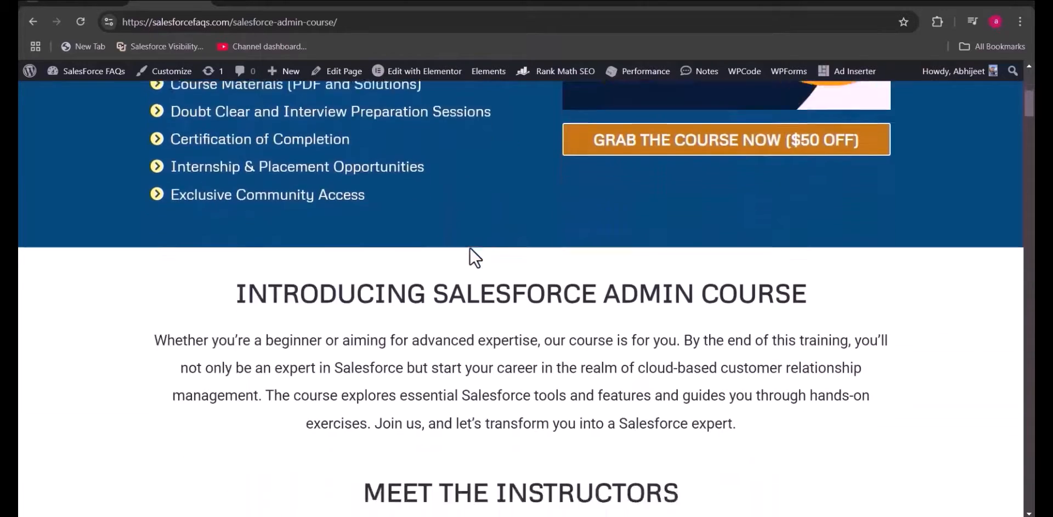
pyautogui.scroll(-15, 470, 246)
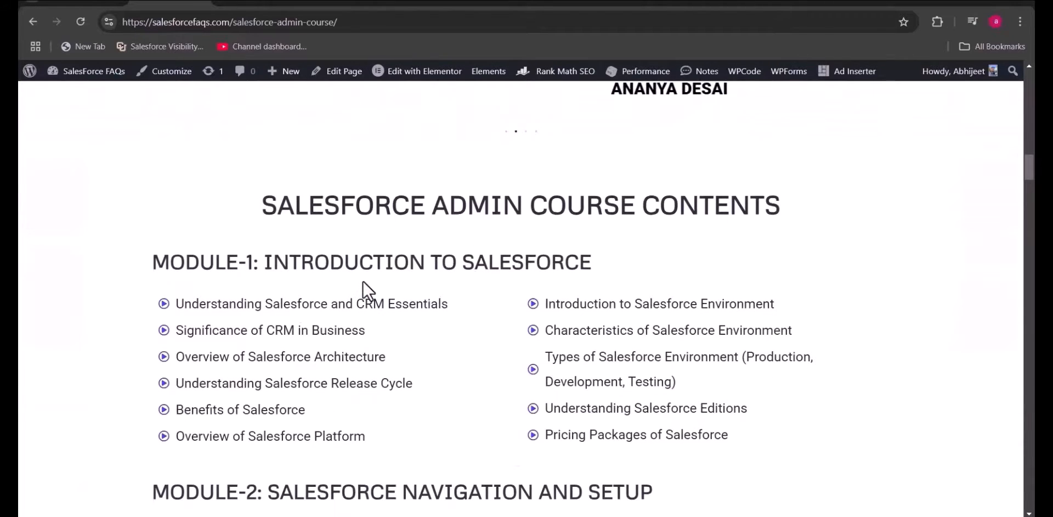
pyautogui.scroll(-4, 341, 242)
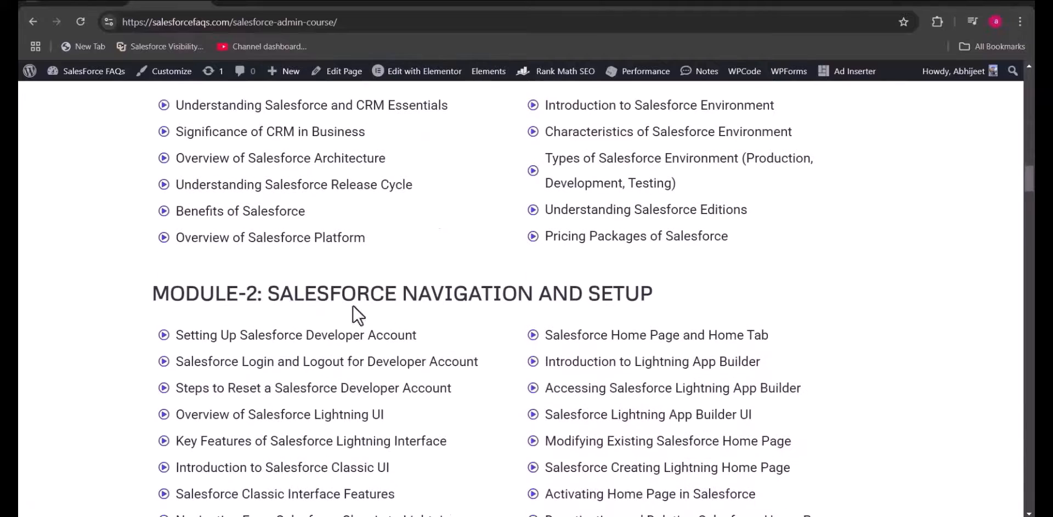
pyautogui.scroll(-3, 522, 279)
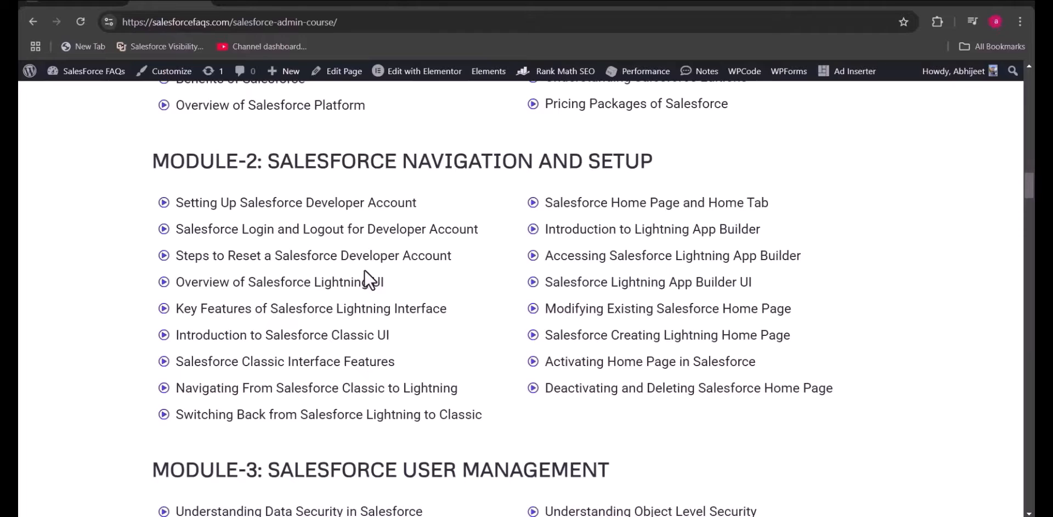
pyautogui.scroll(-20, 365, 269)
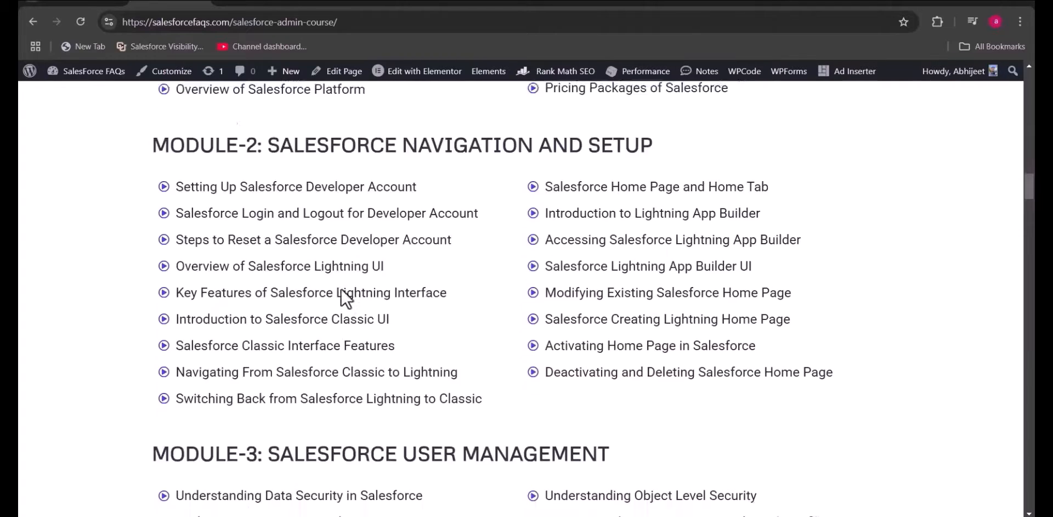
pyautogui.scroll(-20, 297, 321)
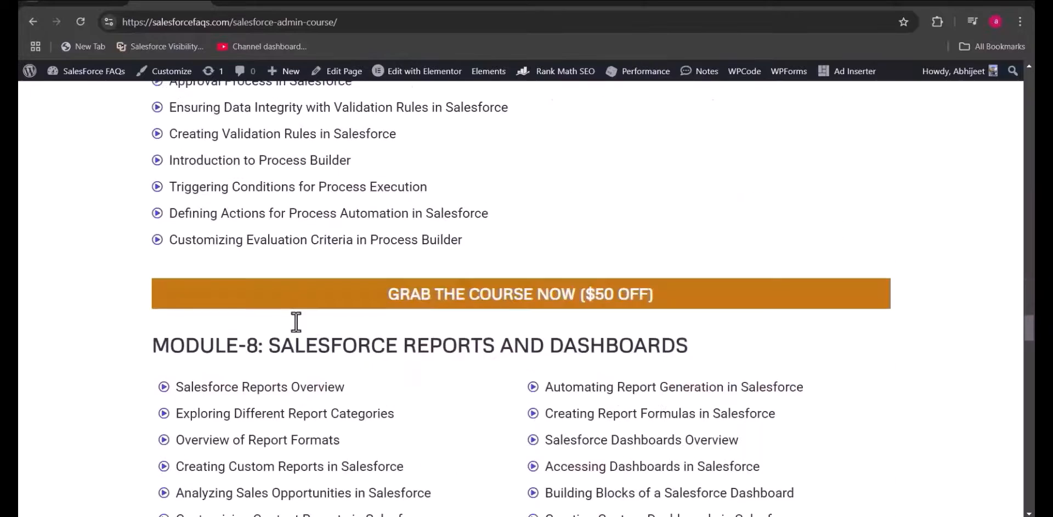
pyautogui.scroll(-4, 296, 321)
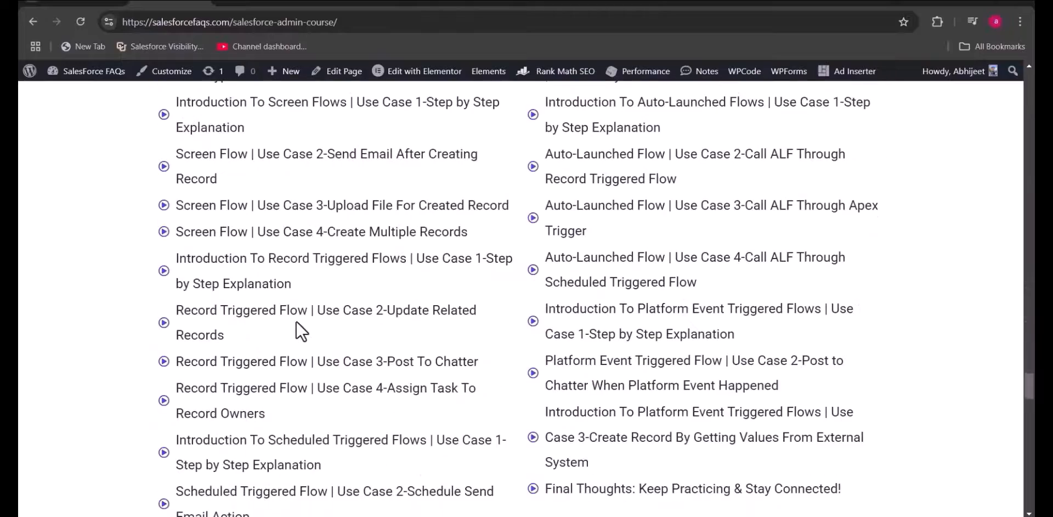
pyautogui.scroll(-9, 296, 321)
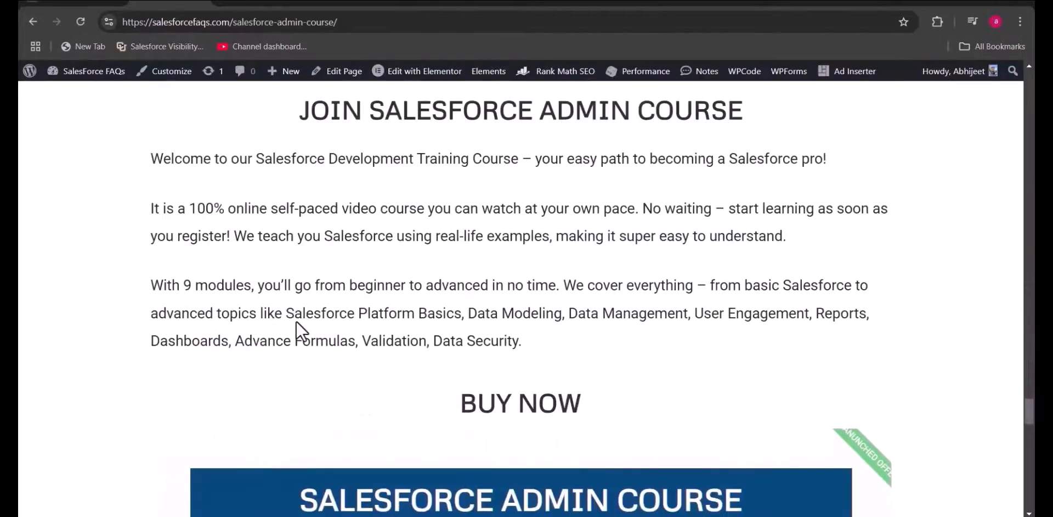
pyautogui.scroll(4, 296, 321)
pyautogui.scroll(-8, 295, 320)
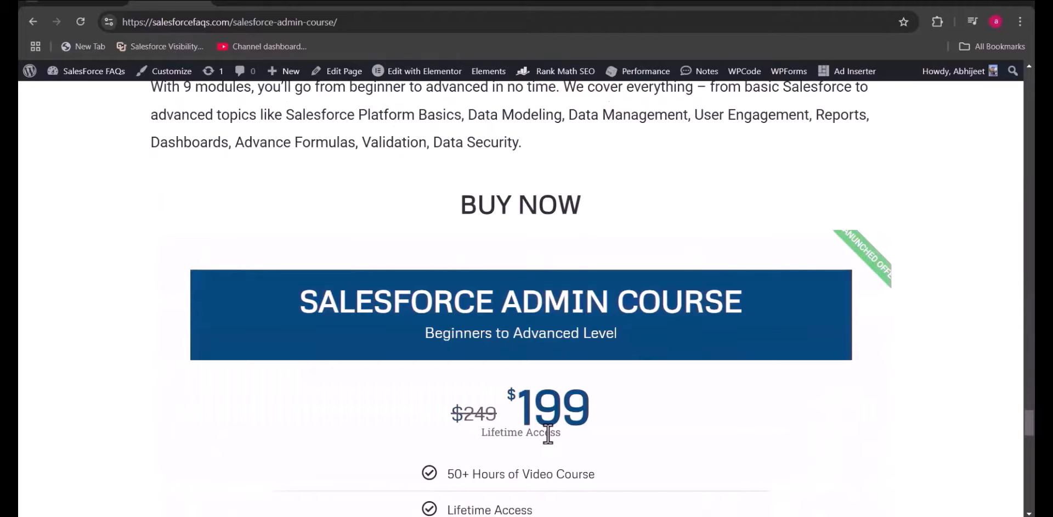
pyautogui.scroll(-3, 552, 458)
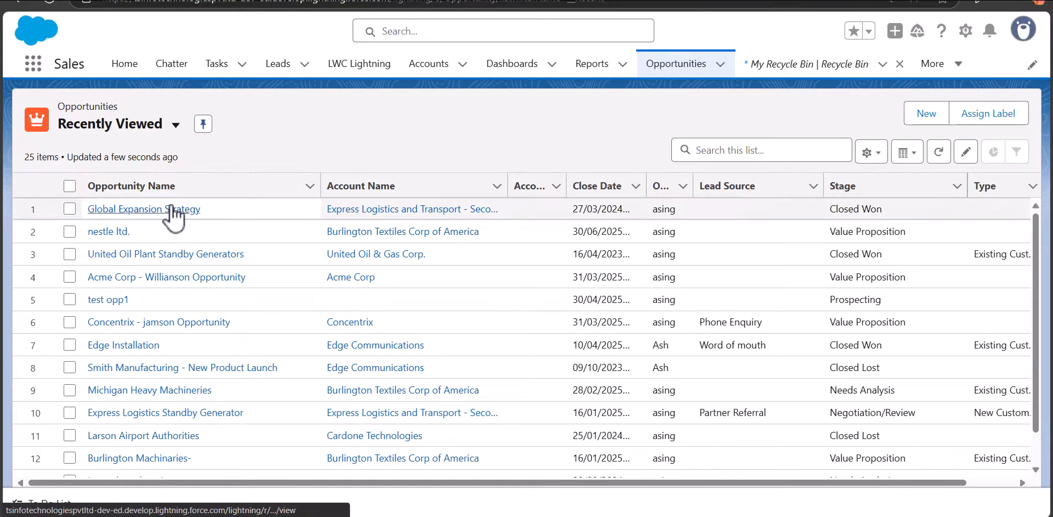
# Find Flows under Process Automation in Setup and start creating a new flow.
pyautogui.click(967, 36)
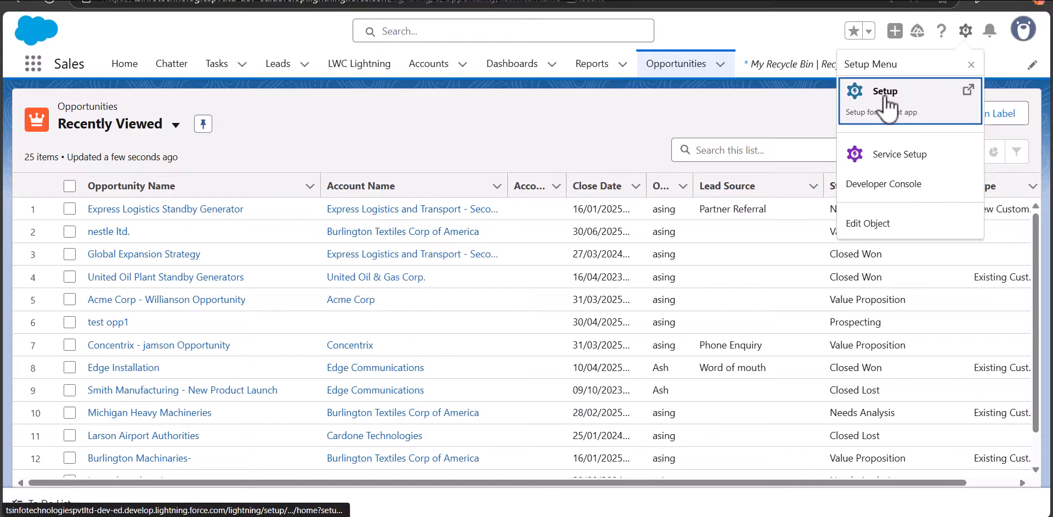
pyautogui.click(856, 98)
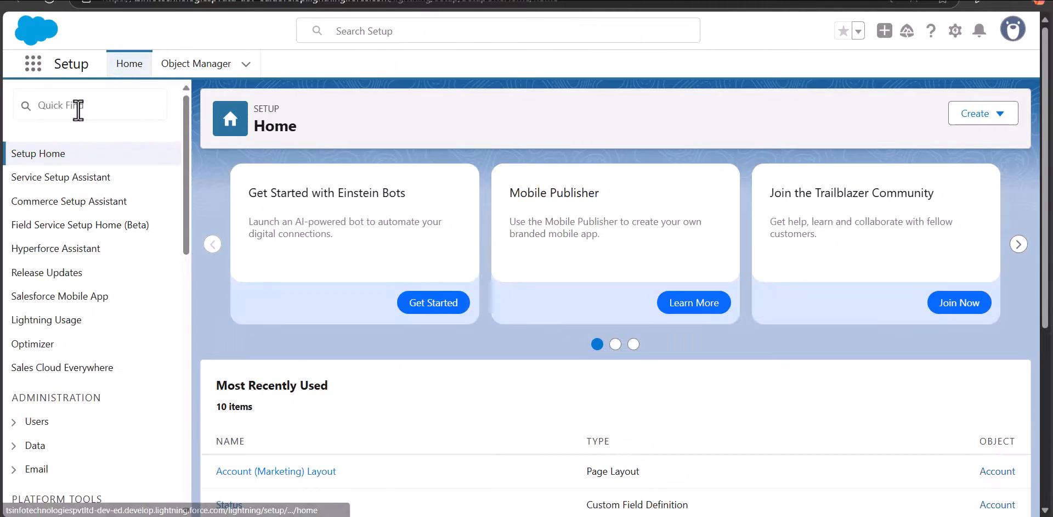
pyautogui.click(77, 106)
pyautogui.write('flows')
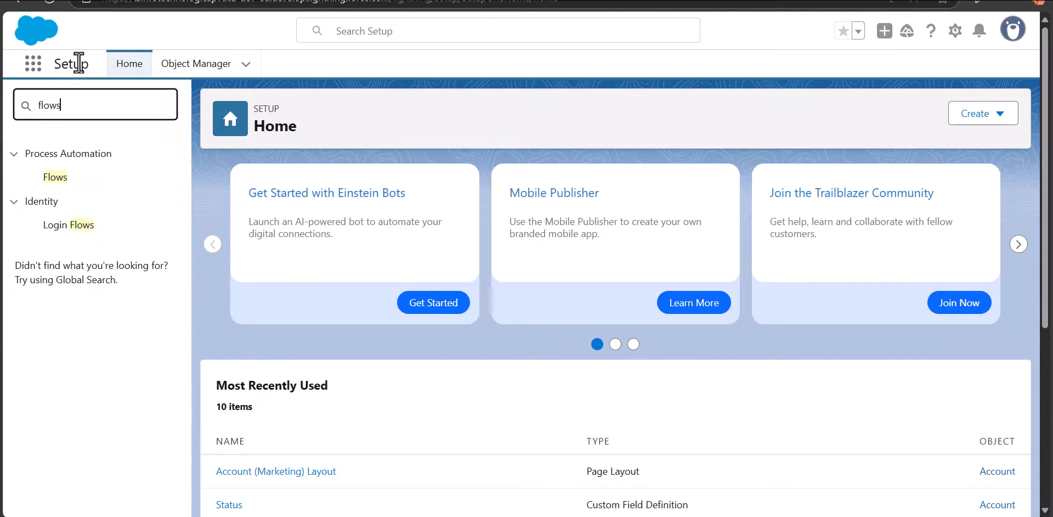
pyautogui.click(64, 186)
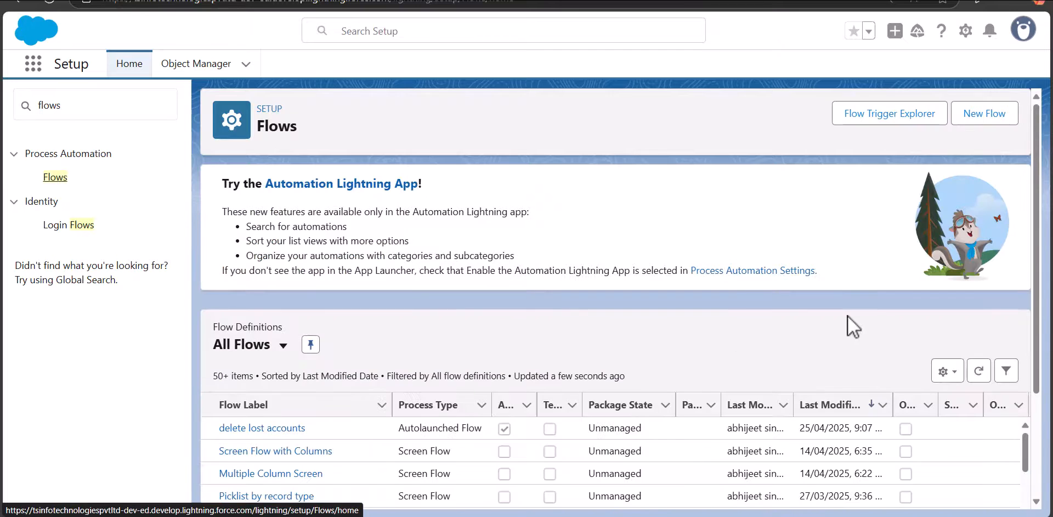
pyautogui.click(1006, 116)
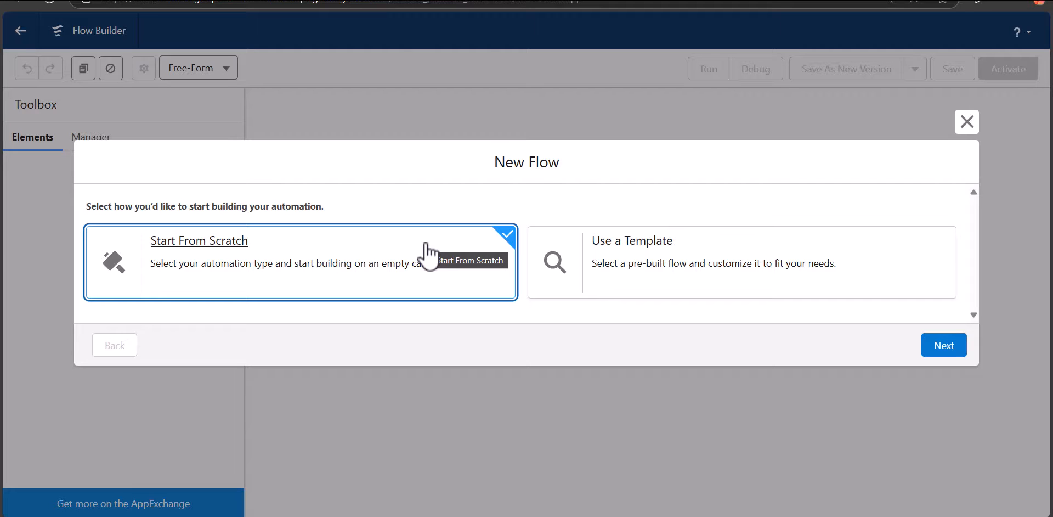
# Create a Record-Triggered Flow from scratch.
pyautogui.click(932, 351)
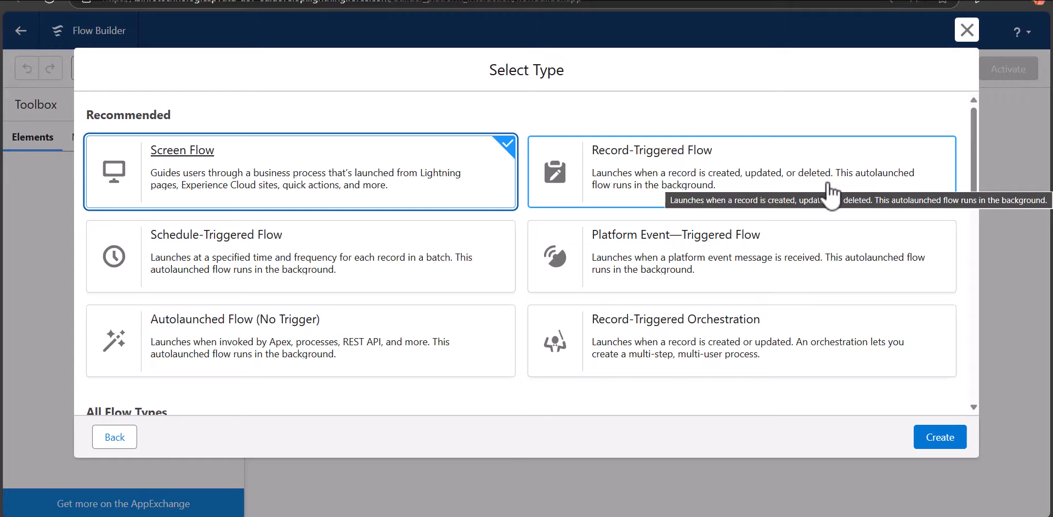
pyautogui.click(745, 189)
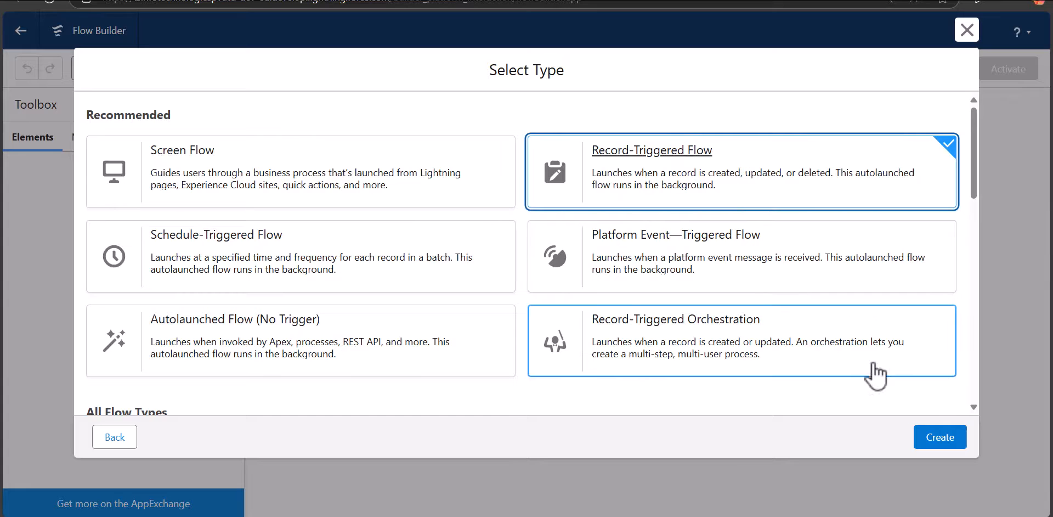
pyautogui.click(940, 437)
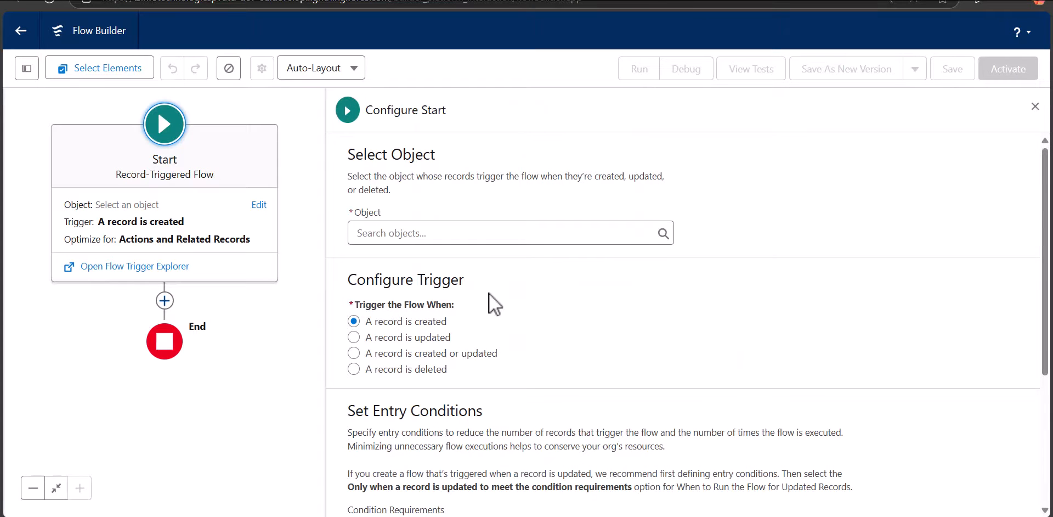
# Configure the flow to start on the Opportunity object when a record is updated.
pyautogui.click(457, 240)
pyautogui.write('oppo')
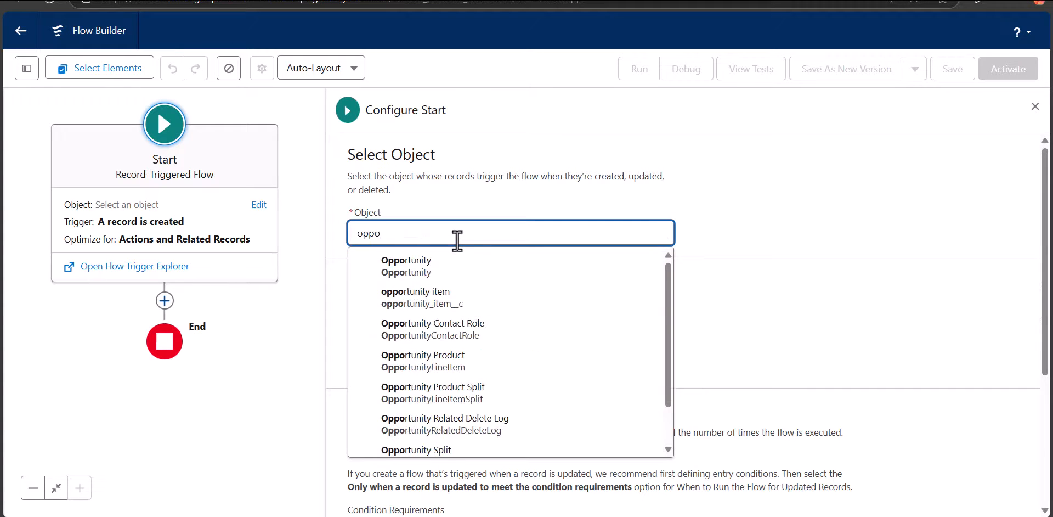
pyautogui.click(456, 268)
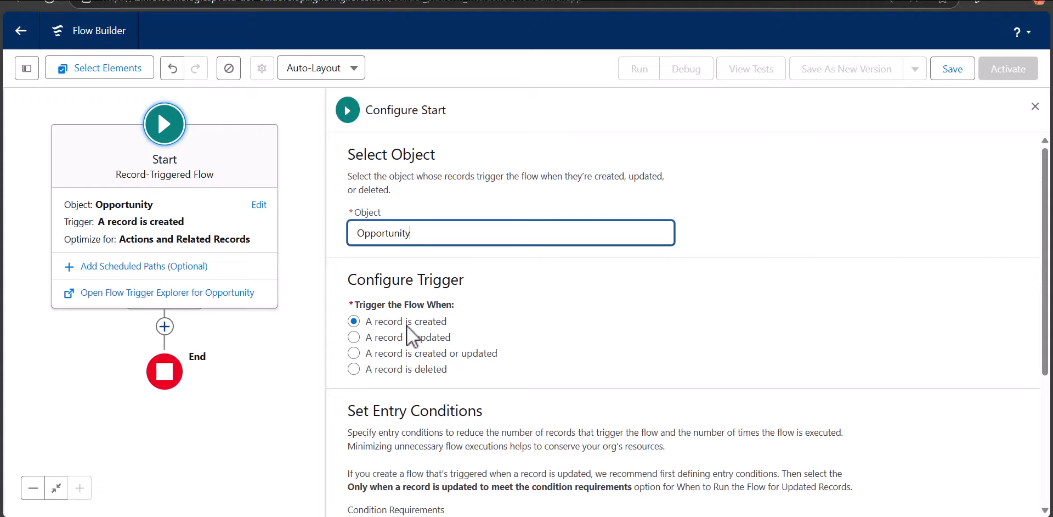
pyautogui.click(355, 336)
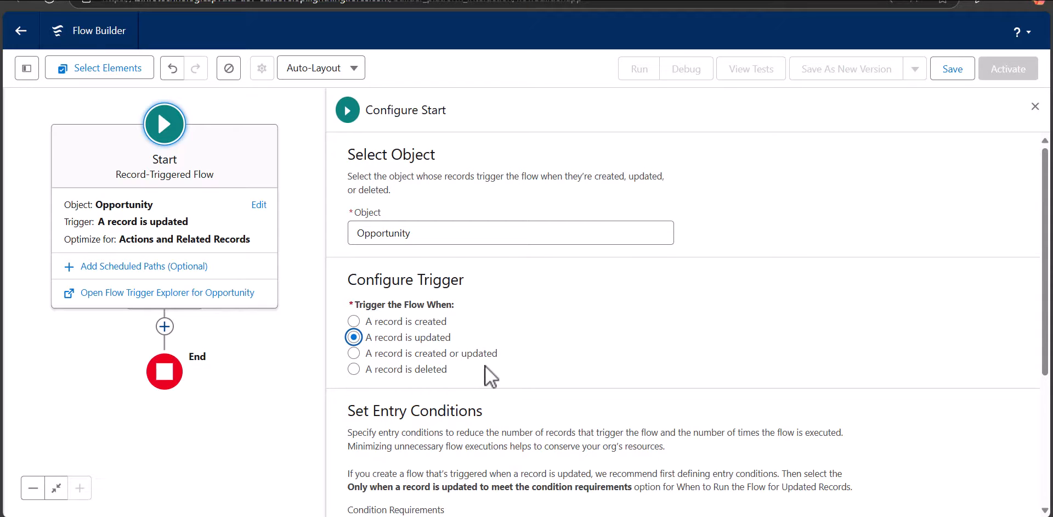
# Set the entry condition requirements to All Conditions Are Met (AND).
pyautogui.scroll(-3, 488, 375)
pyautogui.scroll(1, 357, 254)
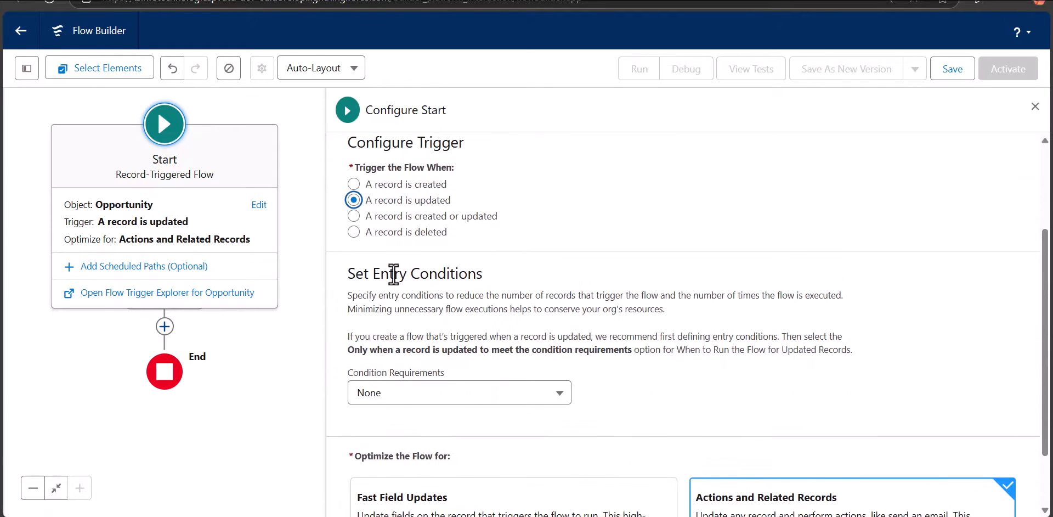
pyautogui.scroll(-1, 457, 303)
pyautogui.click(440, 328)
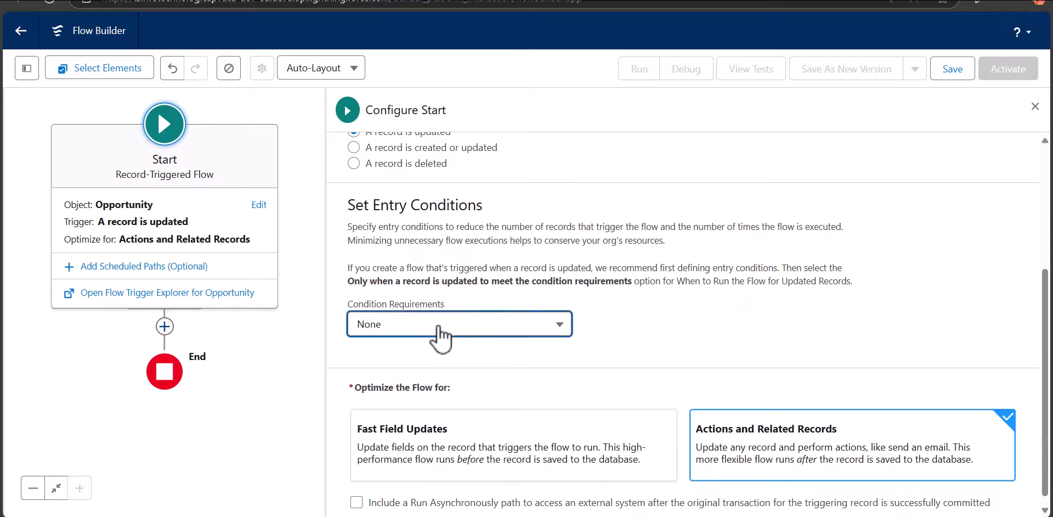
pyautogui.click(485, 217)
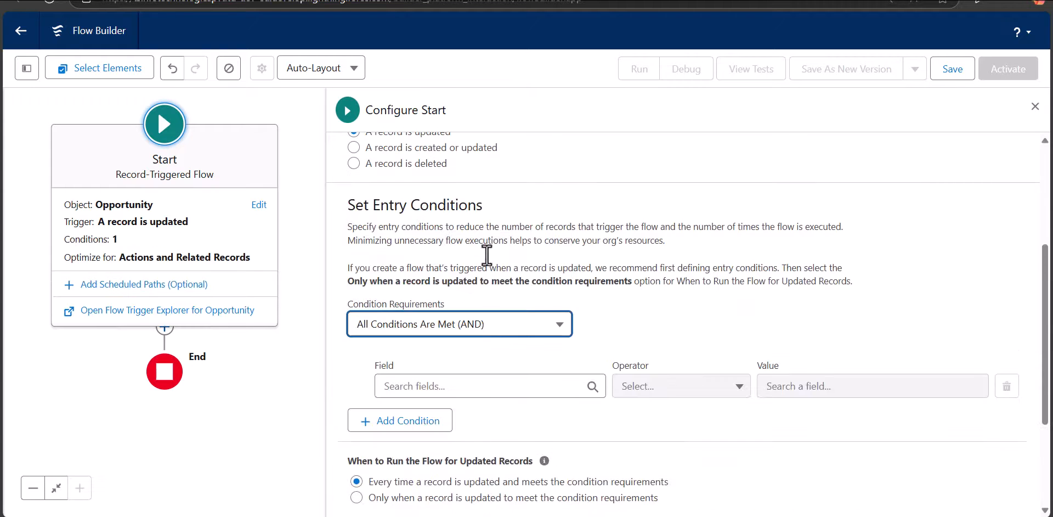
# Define the entry condition as Stage Equals Closed Lost and close the start configuration.
pyautogui.scroll(-1, 477, 362)
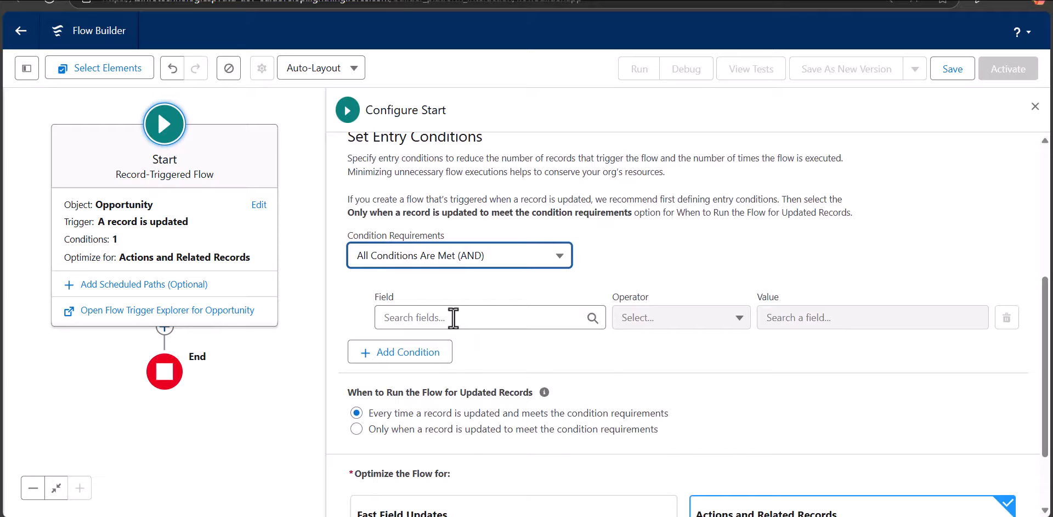
pyautogui.click(453, 317)
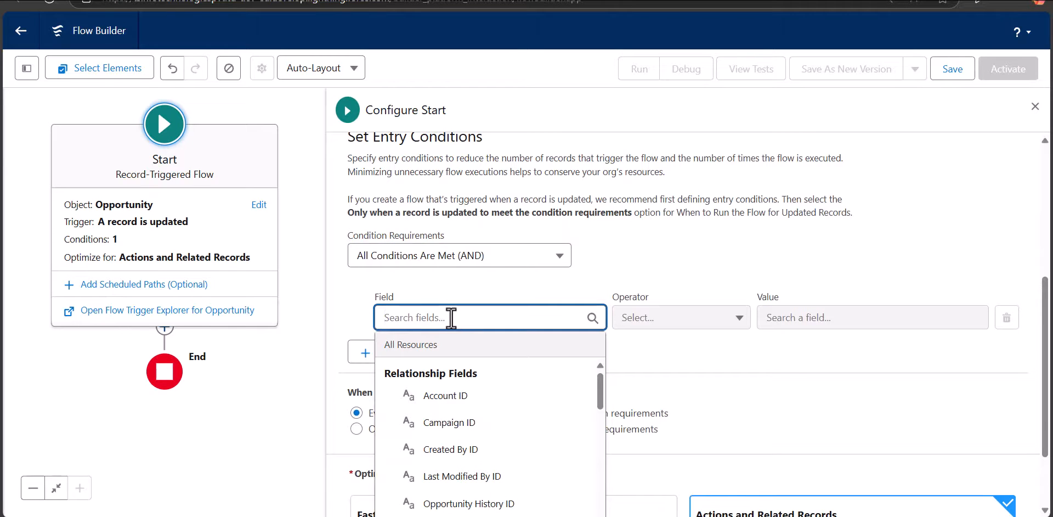
pyautogui.write('stage')
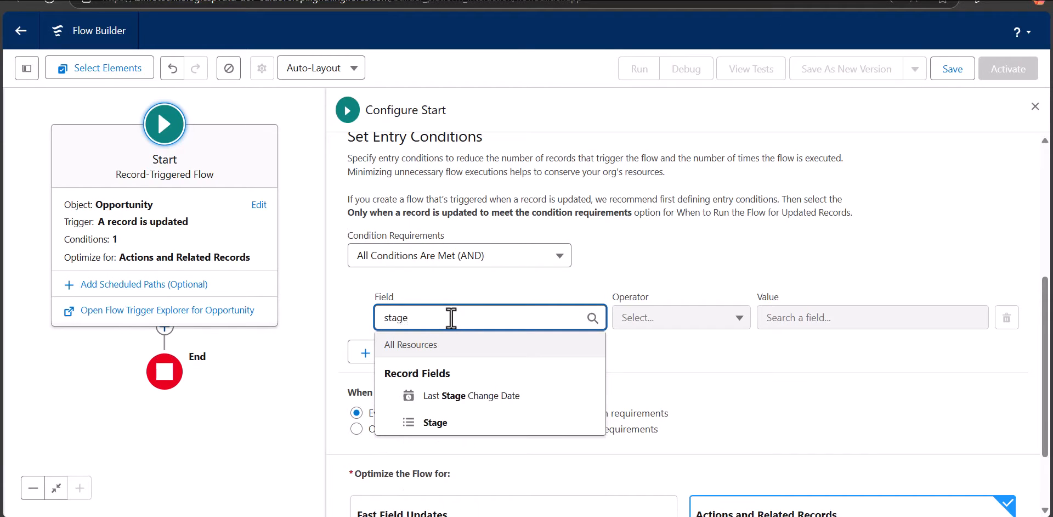
pyautogui.click(481, 431)
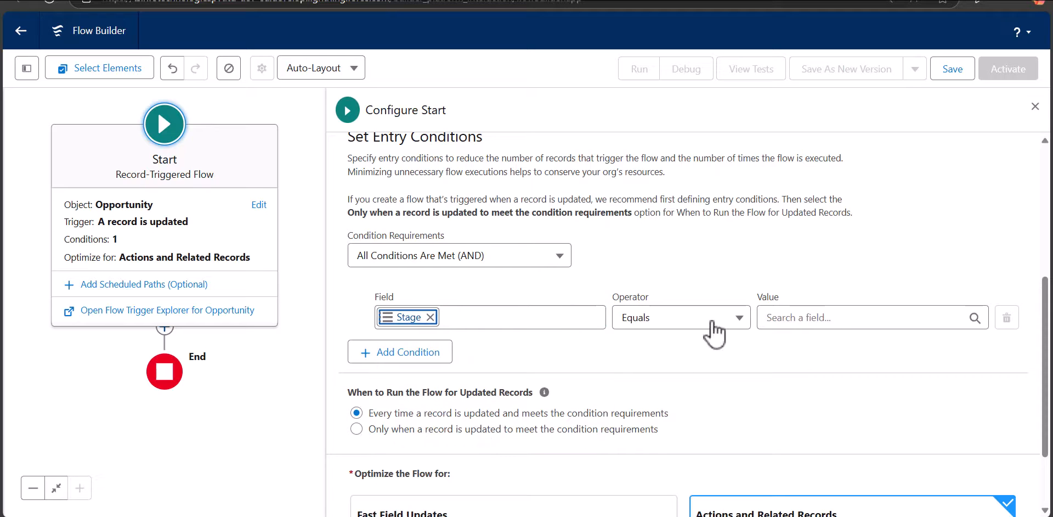
pyautogui.click(702, 325)
pyautogui.click(669, 350)
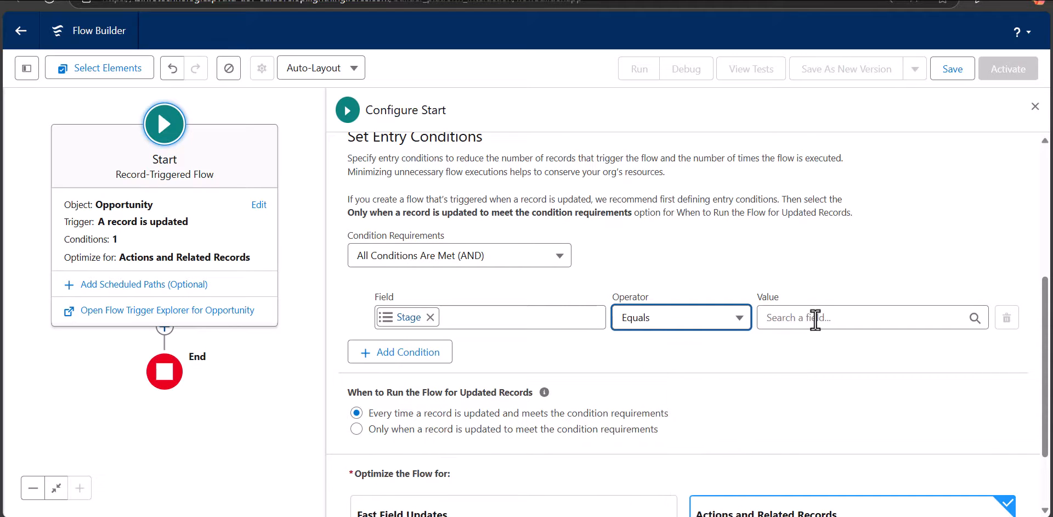
pyautogui.click(815, 319)
pyautogui.write('clos')
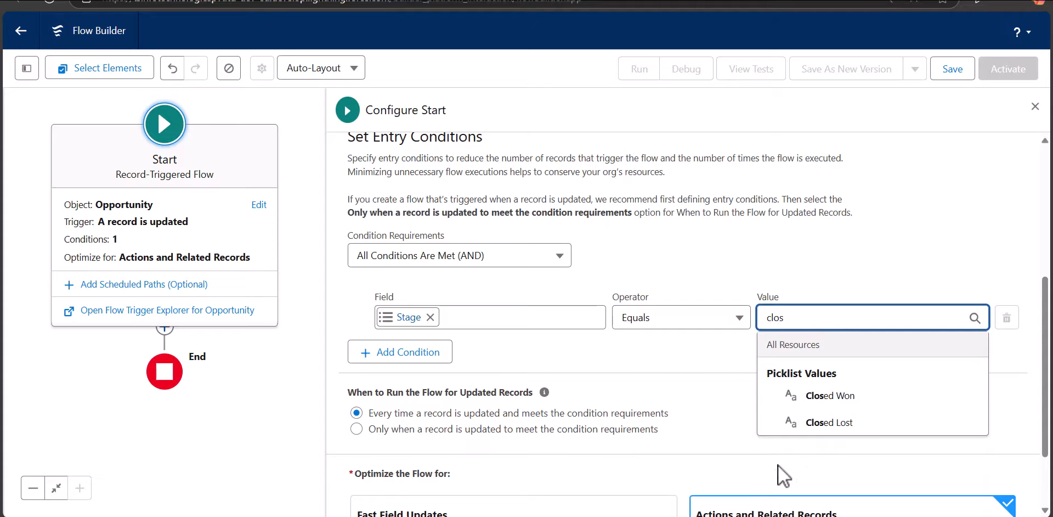
pyautogui.click(829, 422)
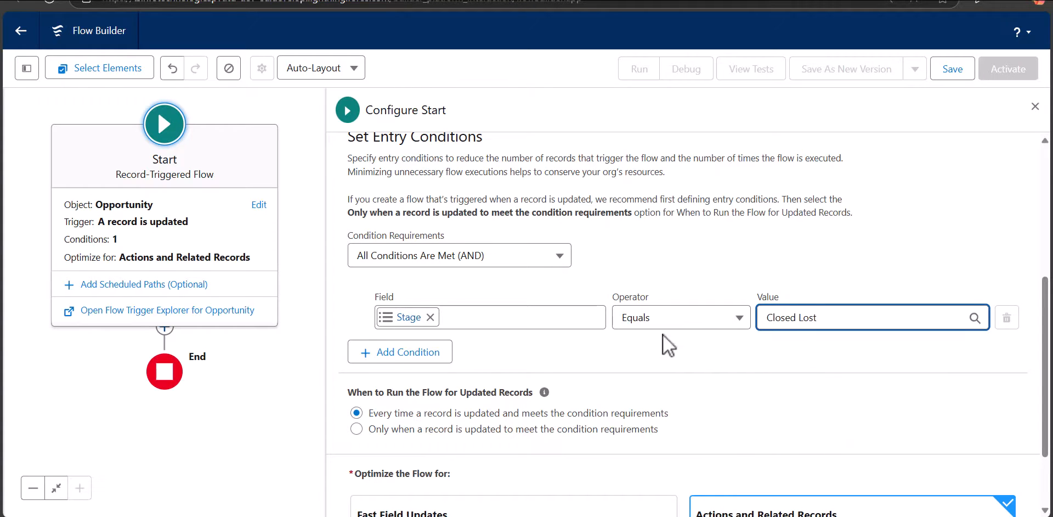
pyautogui.scroll(-2, 652, 290)
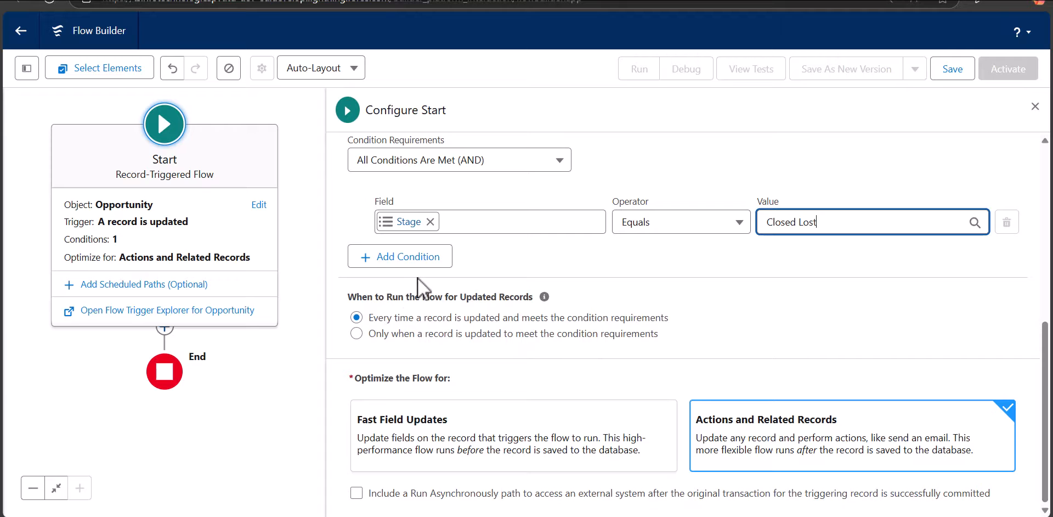
pyautogui.scroll(3, 540, 358)
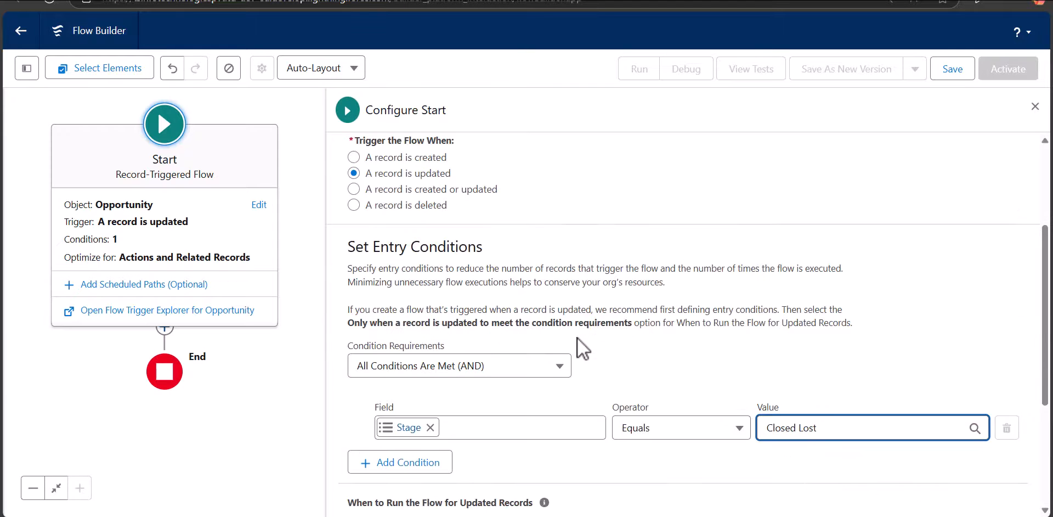
pyautogui.click(1035, 106)
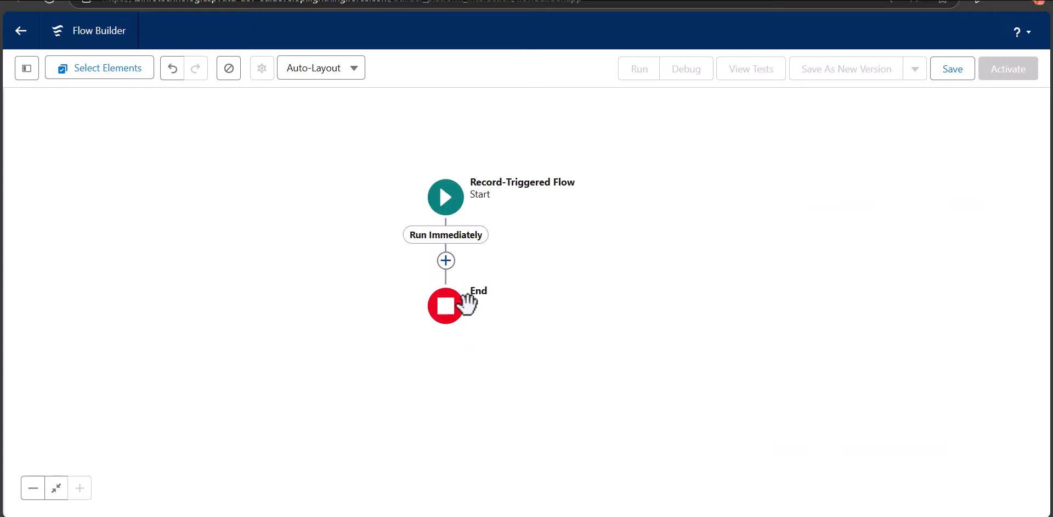
# Add a Delete Records element on the Run Immediately path.
pyautogui.click(446, 261)
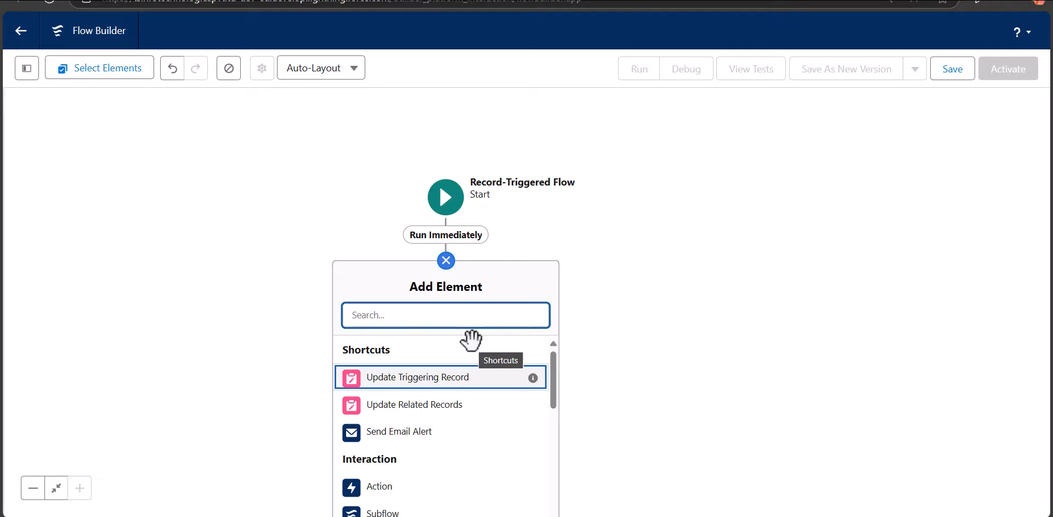
pyautogui.scroll(-7, 454, 405)
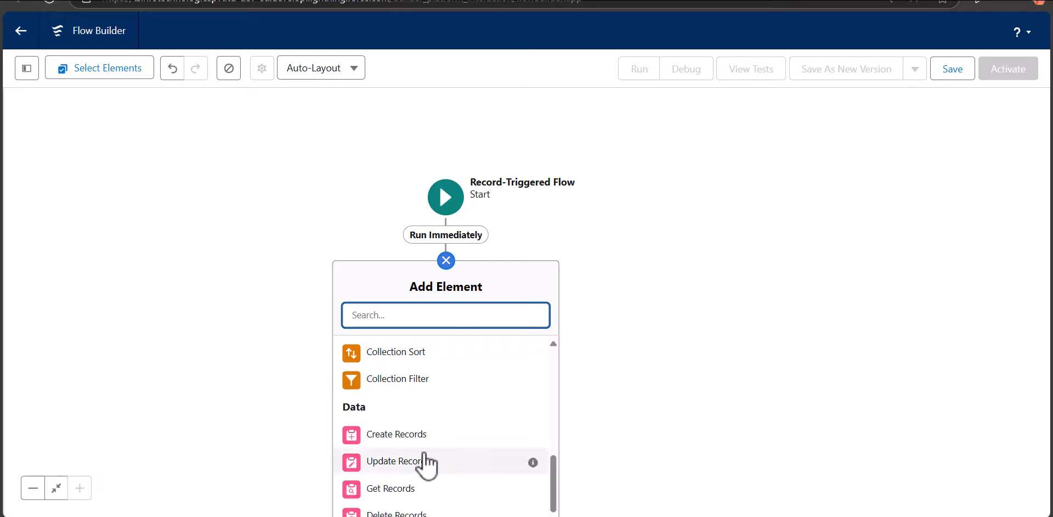
pyautogui.moveTo(571, 388); pyautogui.dragTo(587, 322)
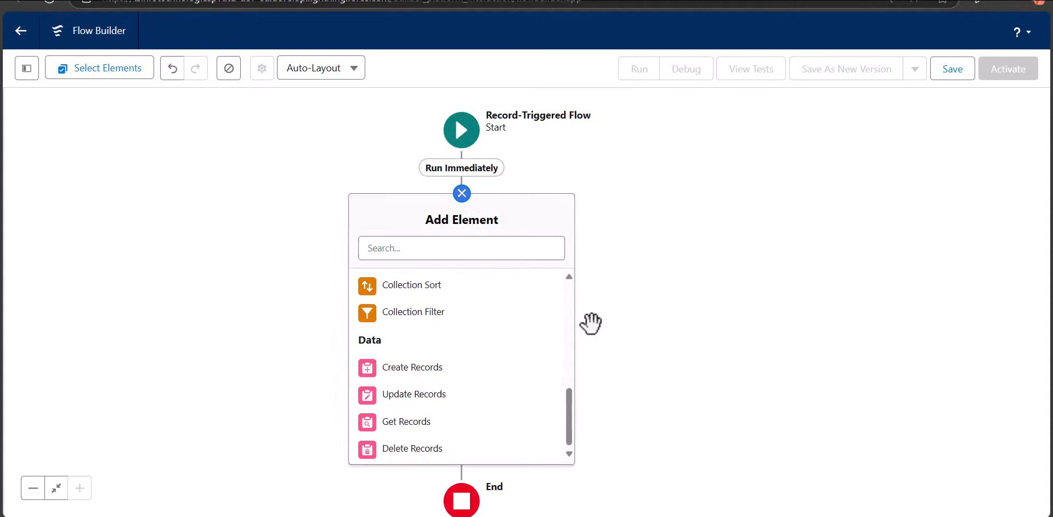
pyautogui.click(412, 449)
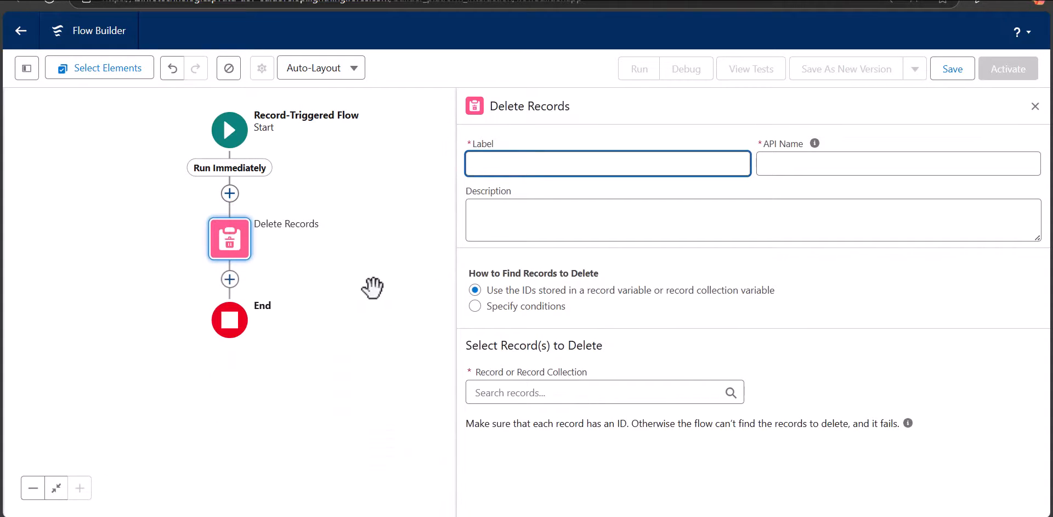
# Label the Delete Records element "delete opportunities" and choose Triggering Opportunity as the record to delete.
pyautogui.click(524, 165)
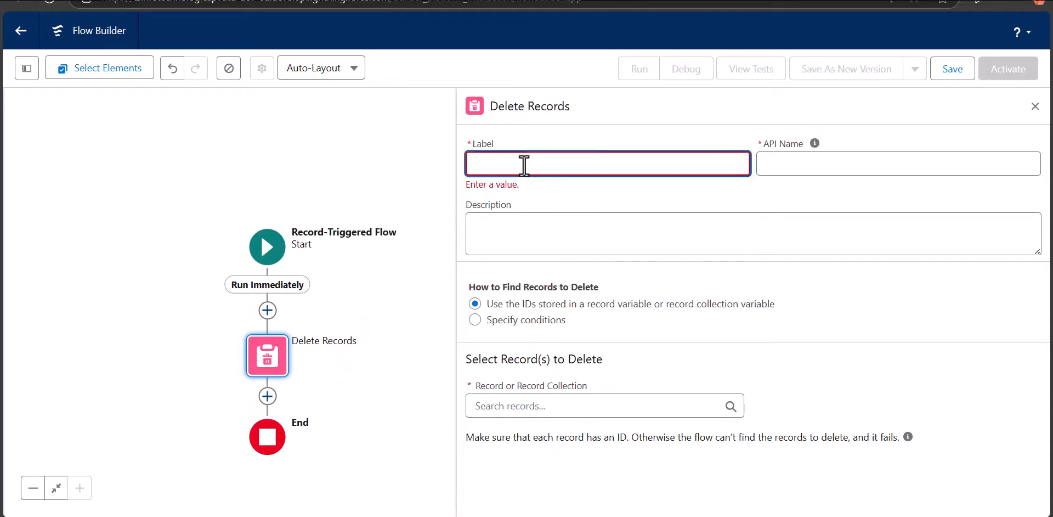
pyautogui.write('delet')
pyautogui.press('BackSpace')
pyautogui.press('BackSpace')
pyautogui.press('BackSpace')
pyautogui.click(689, 240)
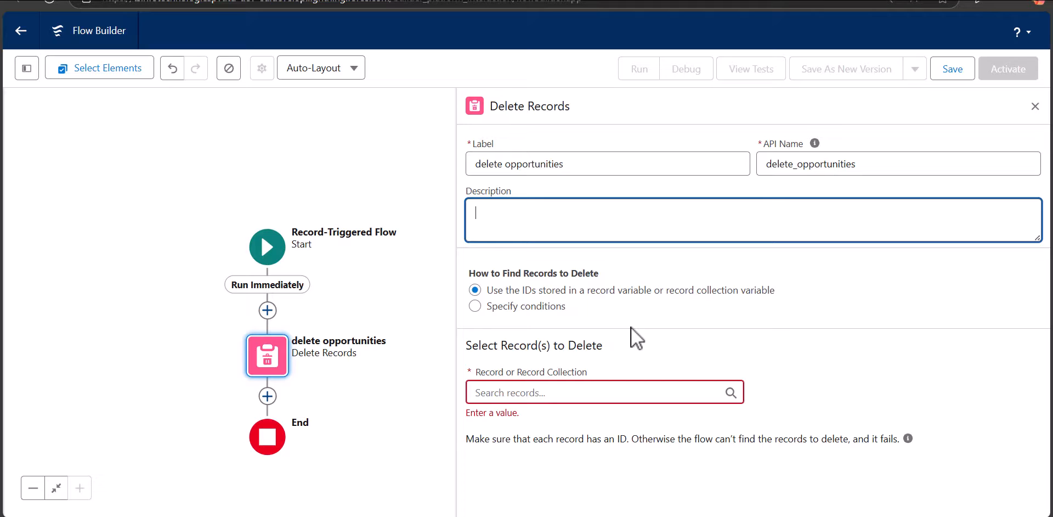
pyautogui.click(540, 393)
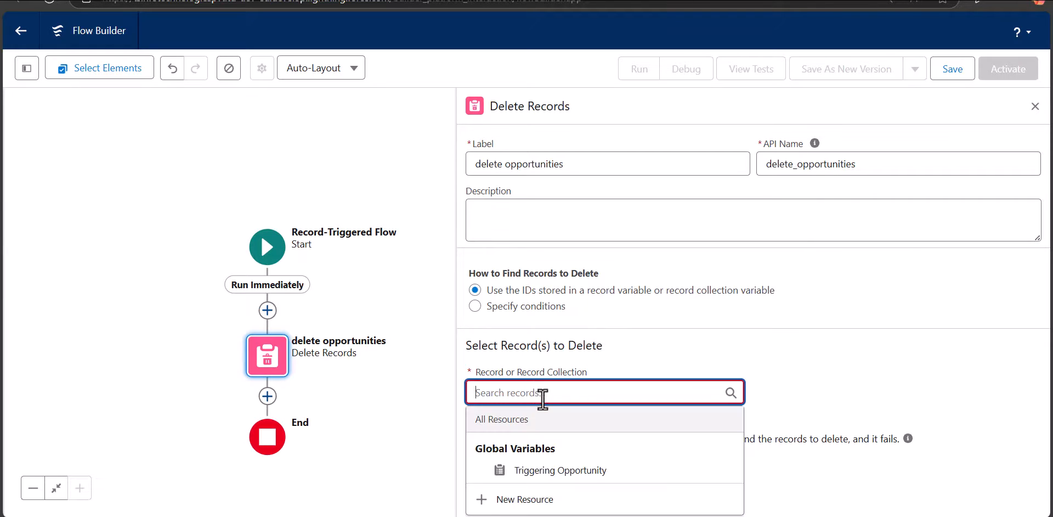
pyautogui.click(569, 471)
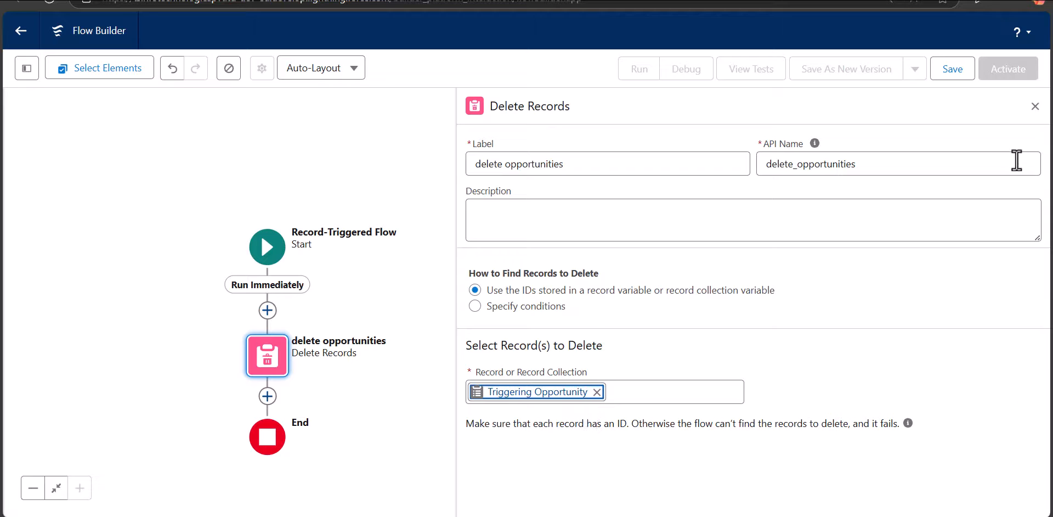
# Save the flow with the label "Opportunity auto Delete" and activate it.
pyautogui.click(953, 77)
pyautogui.click(336, 210)
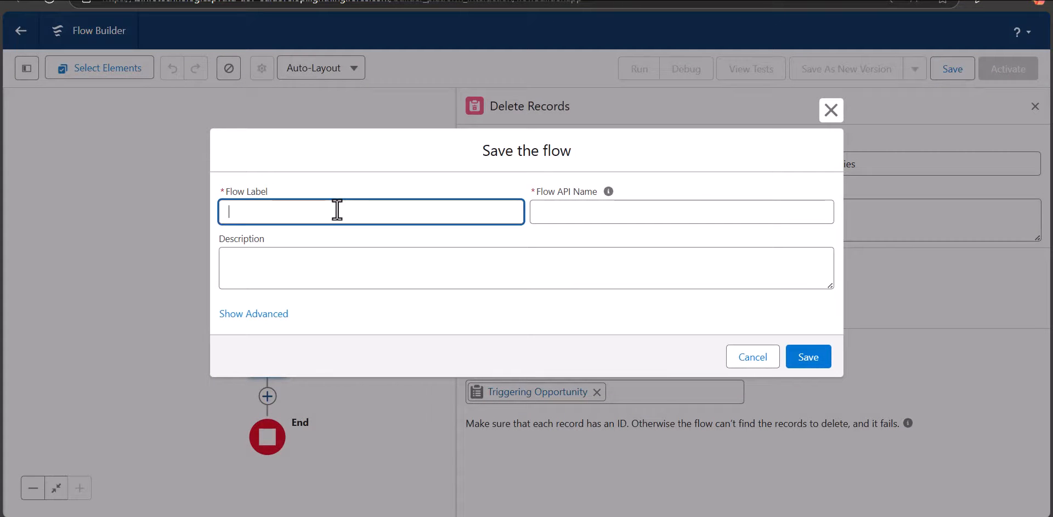
pyautogui.write('Opportunity auto Delete')
pyautogui.click(568, 213)
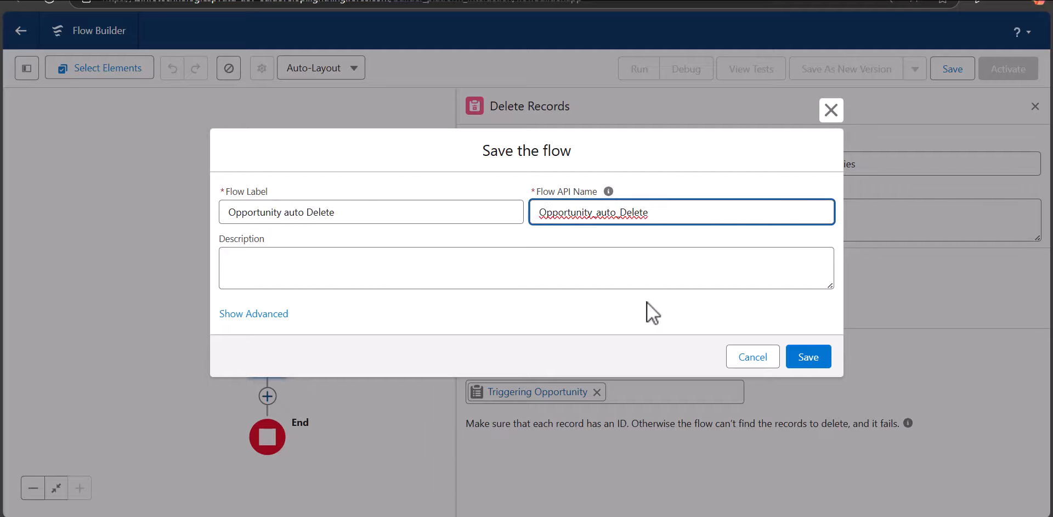
pyautogui.click(678, 331)
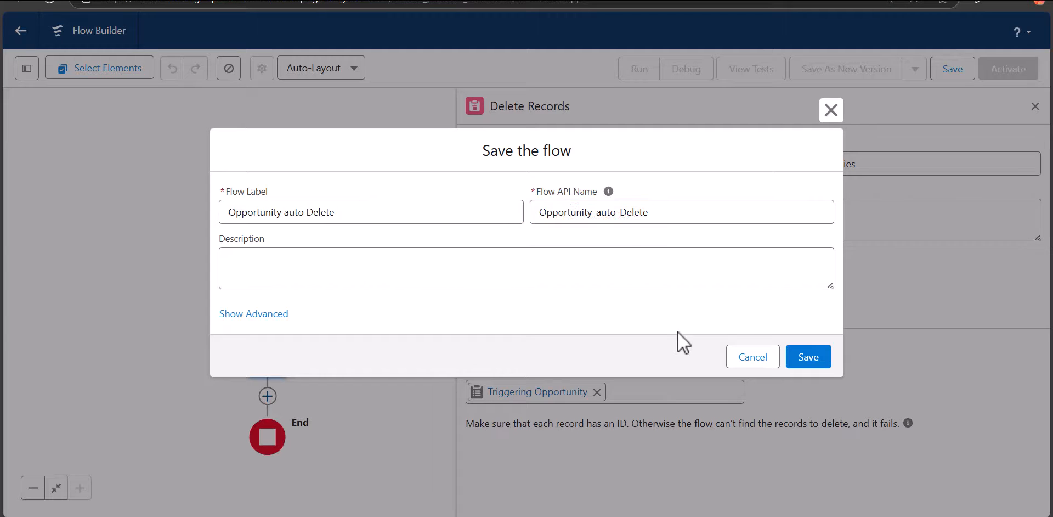
pyautogui.click(814, 357)
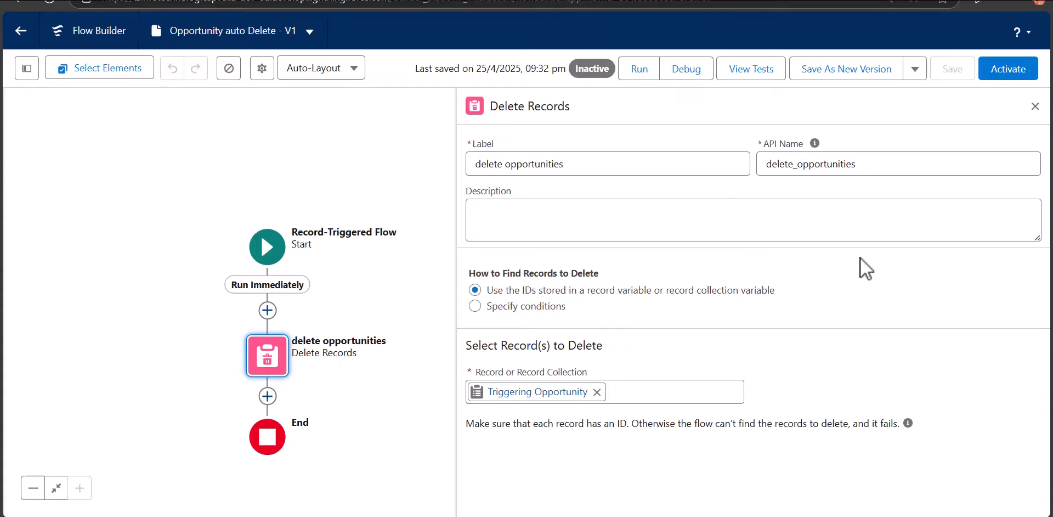
pyautogui.click(998, 77)
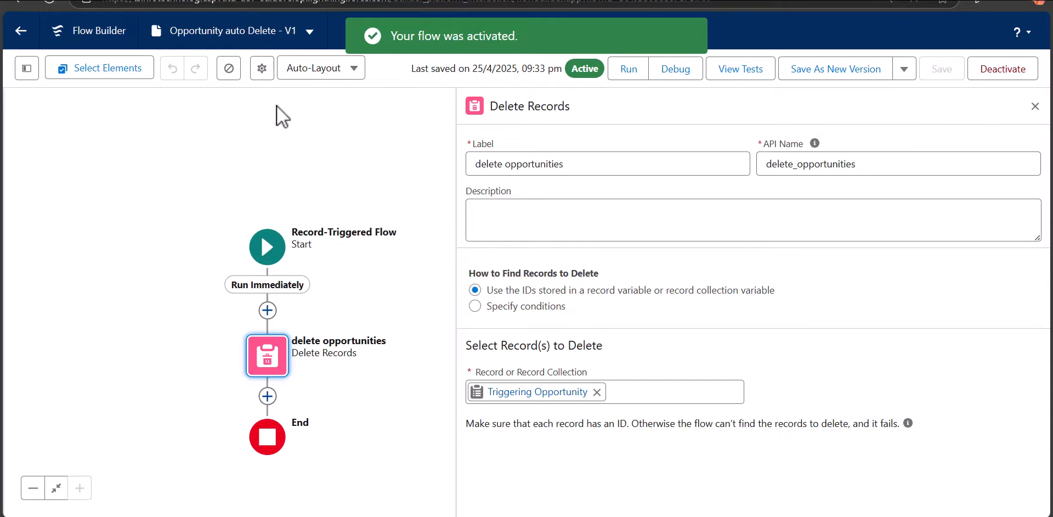
# Open the Alfred Chemical ltd. opportunity from the Opportunities list and save its closed stage as Closed Lost.
pyautogui.click(386, 0)
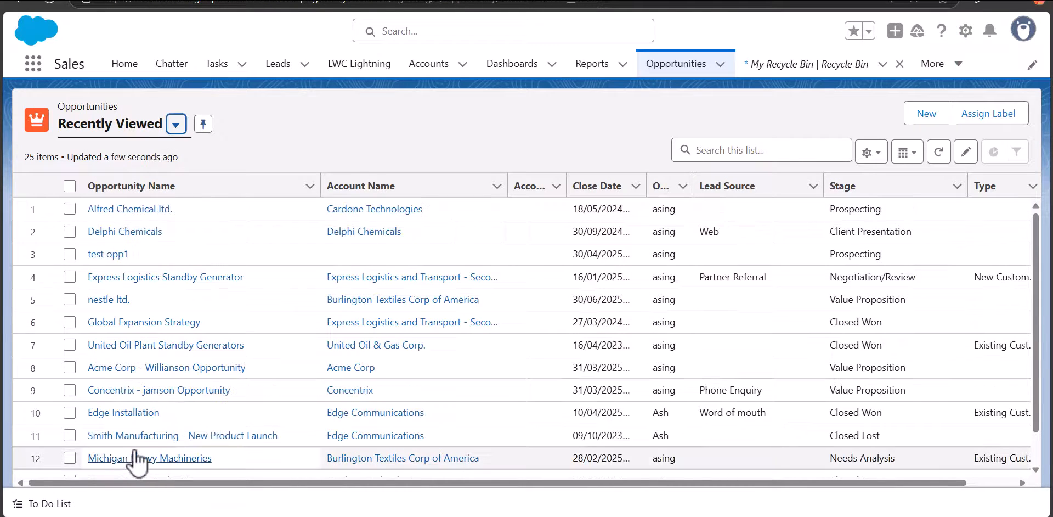
pyautogui.click(147, 212)
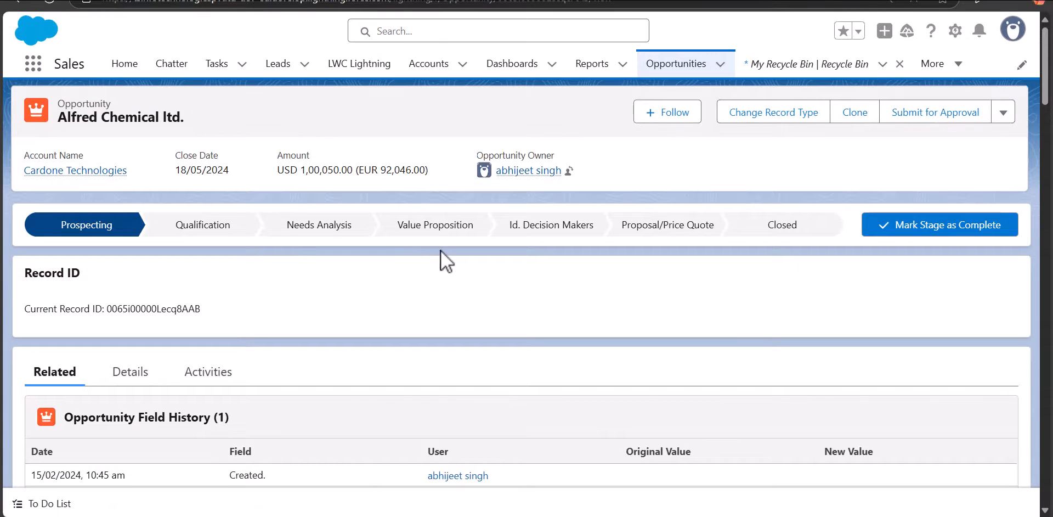
pyautogui.click(782, 225)
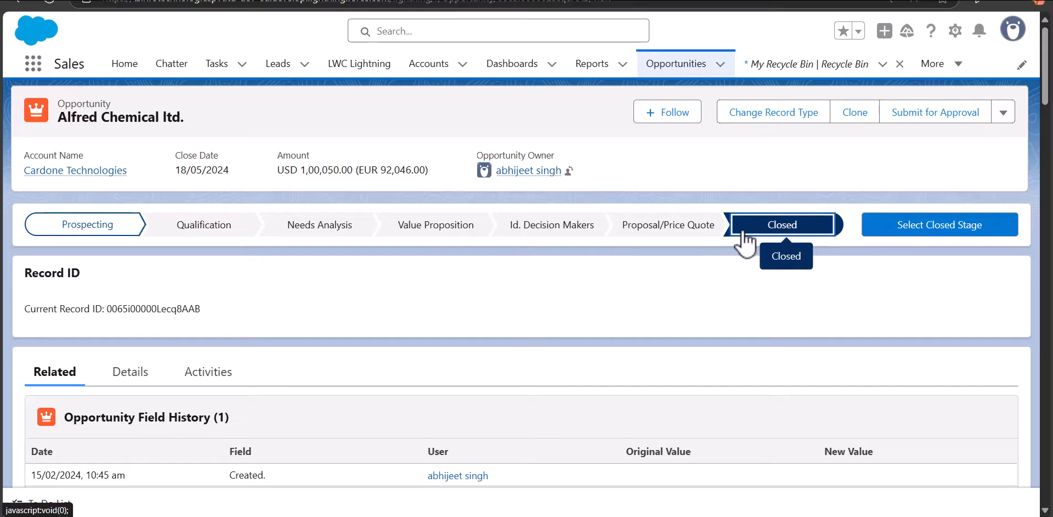
pyautogui.click(917, 227)
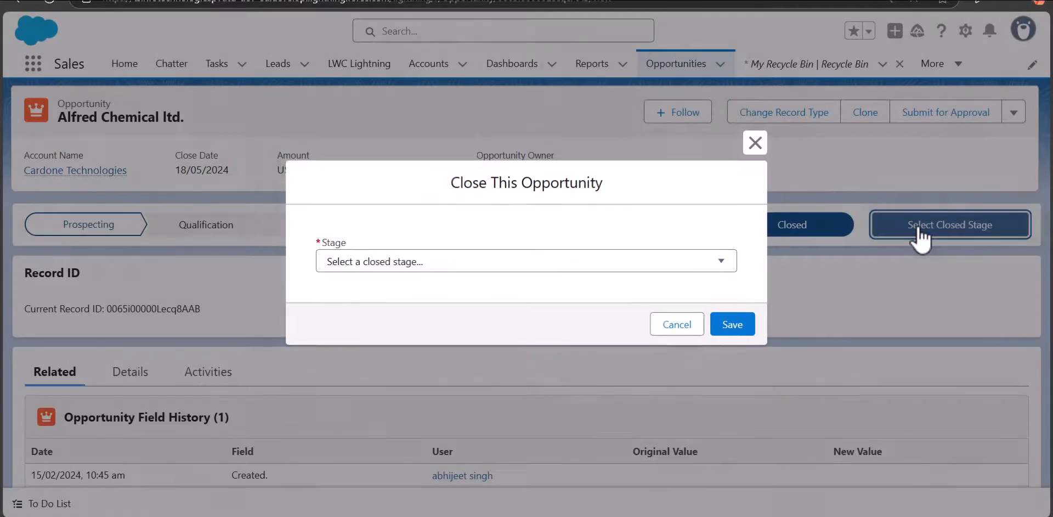
pyautogui.click(518, 263)
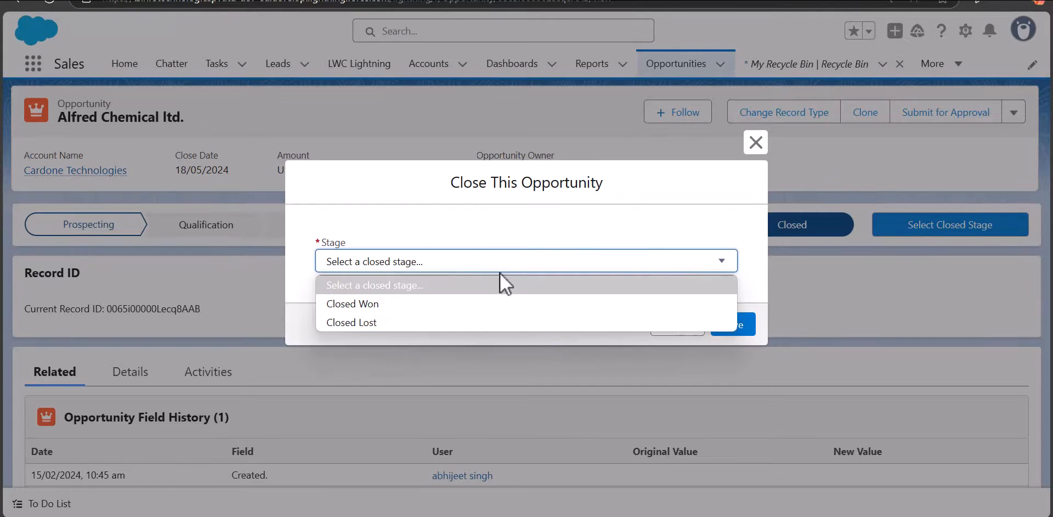
pyautogui.click(445, 322)
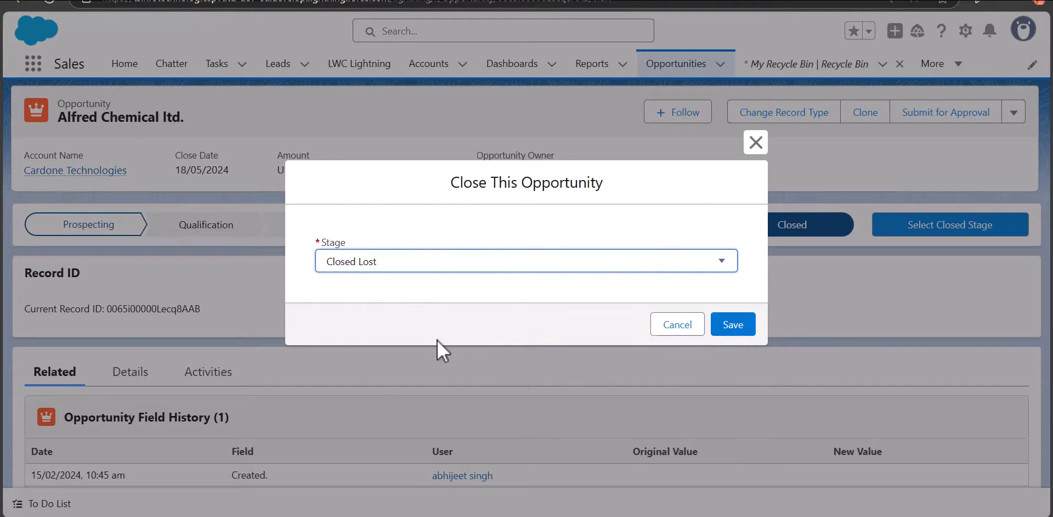
pyautogui.click(732, 327)
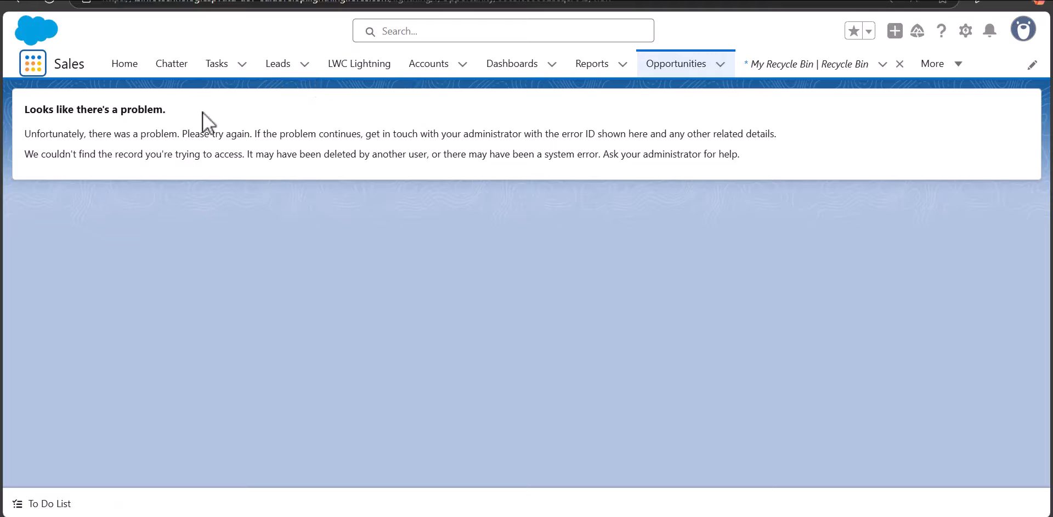
# Search the app items for "recy" and open the Recycle Bin to check for the deleted opportunity.
pyautogui.click(32, 63)
pyautogui.write('re')
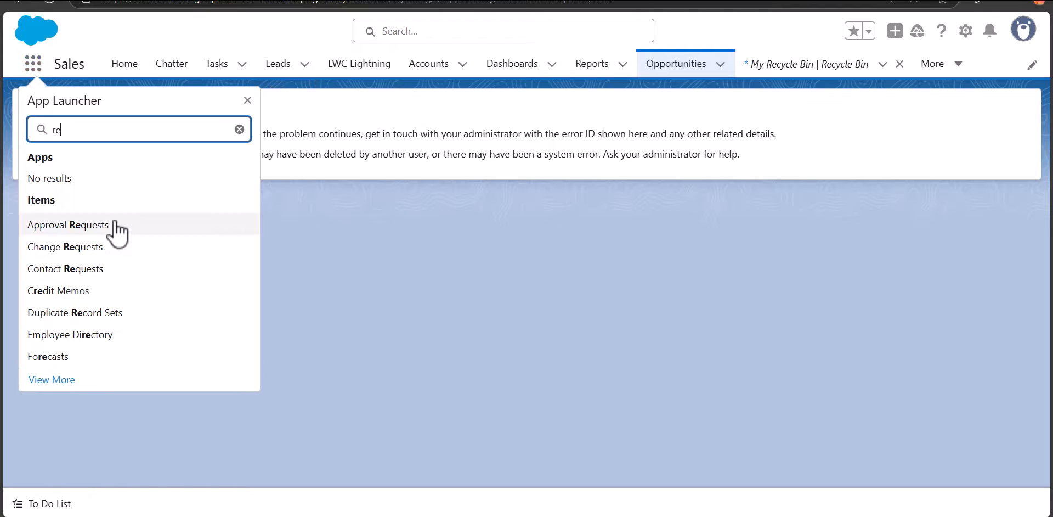
pyautogui.write('cy')
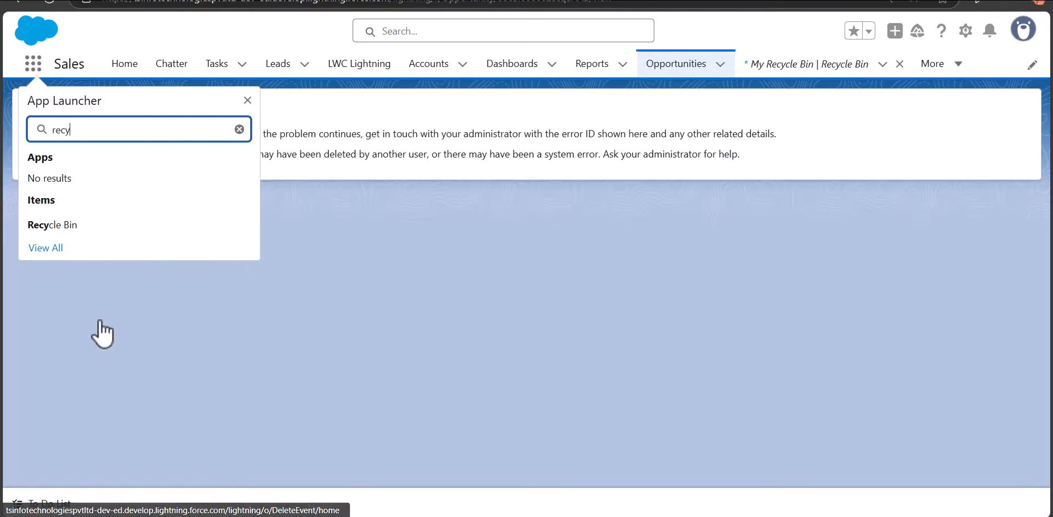
pyautogui.click(86, 230)
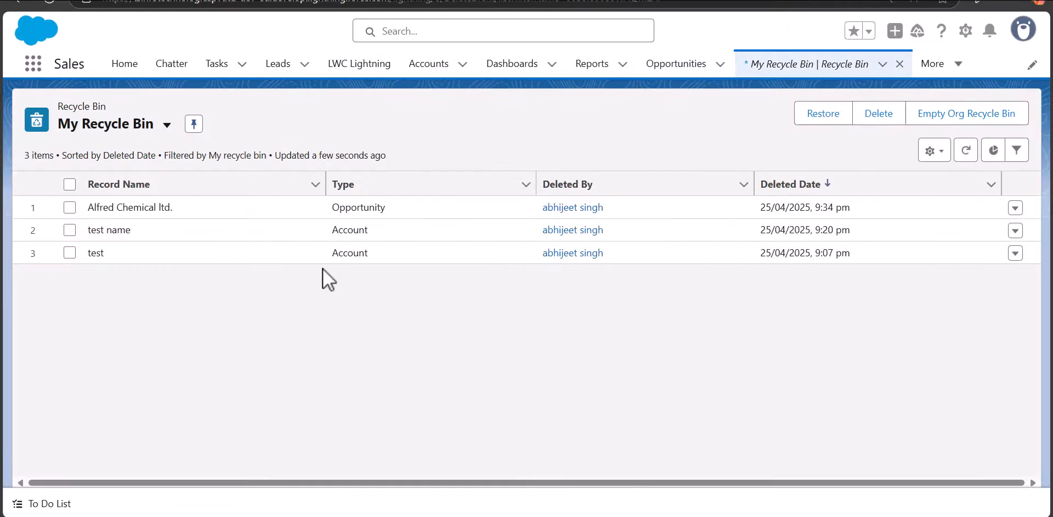